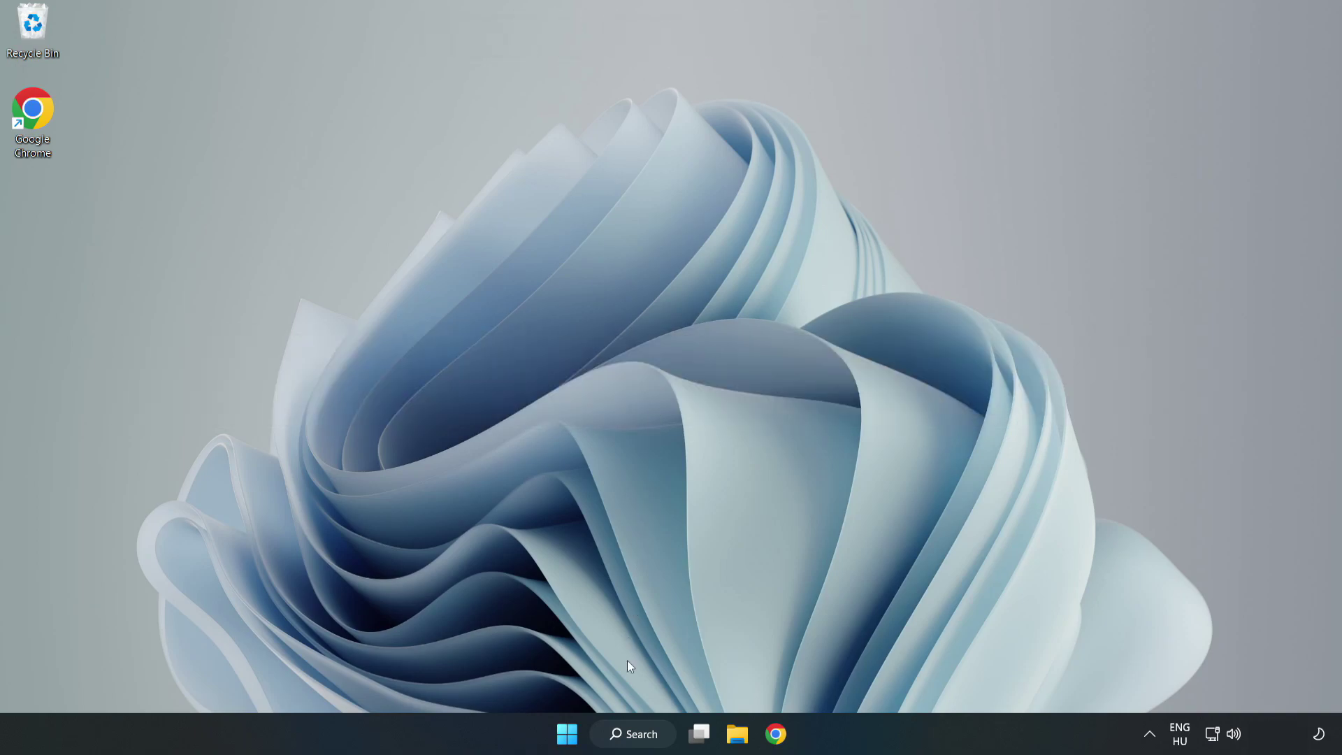
Search for 'device manager' and open Device Manager from the best match
left_click(643, 739)
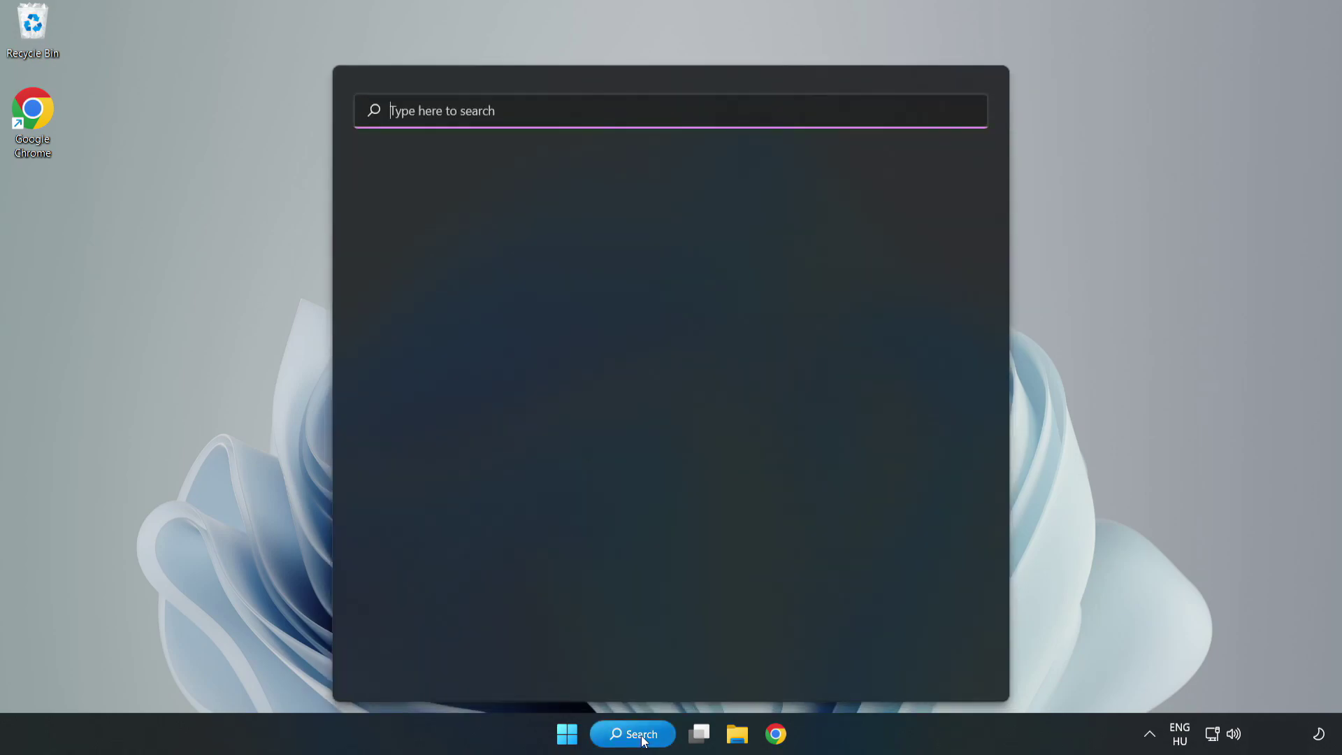
type("device")
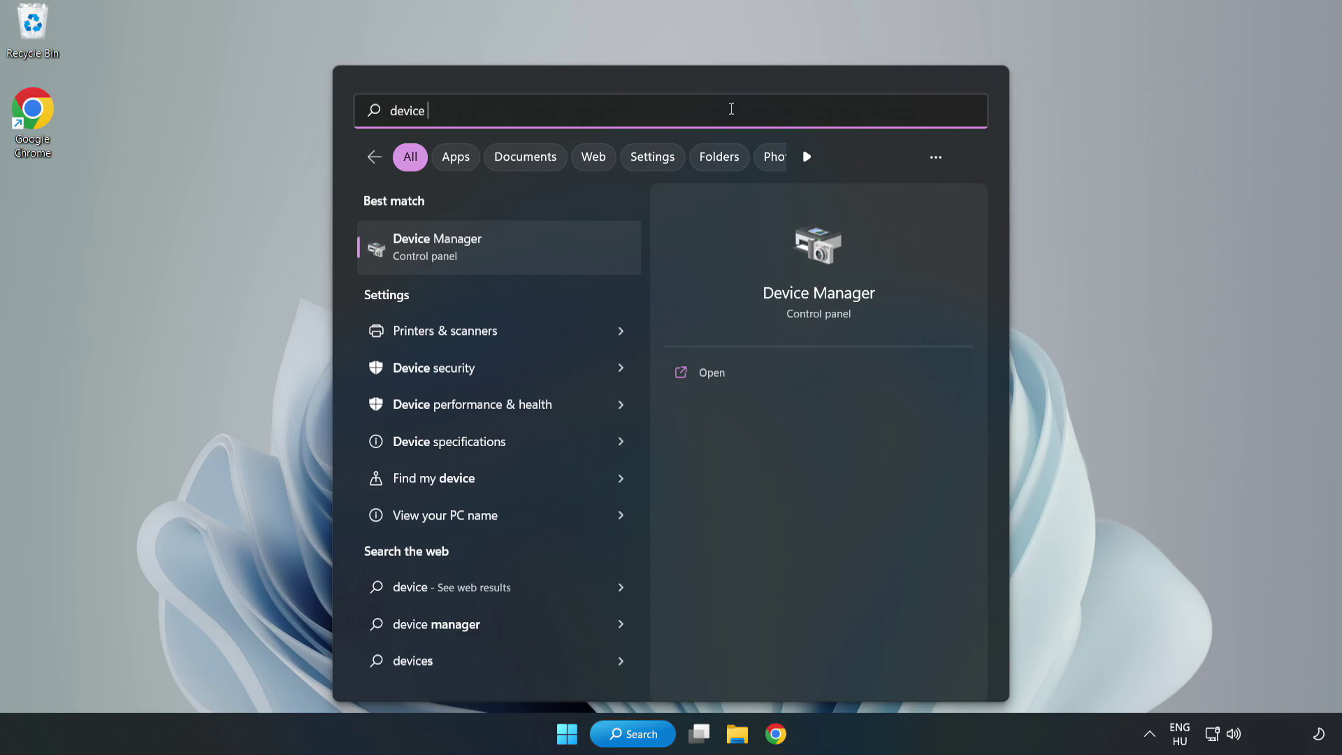
type(" manager")
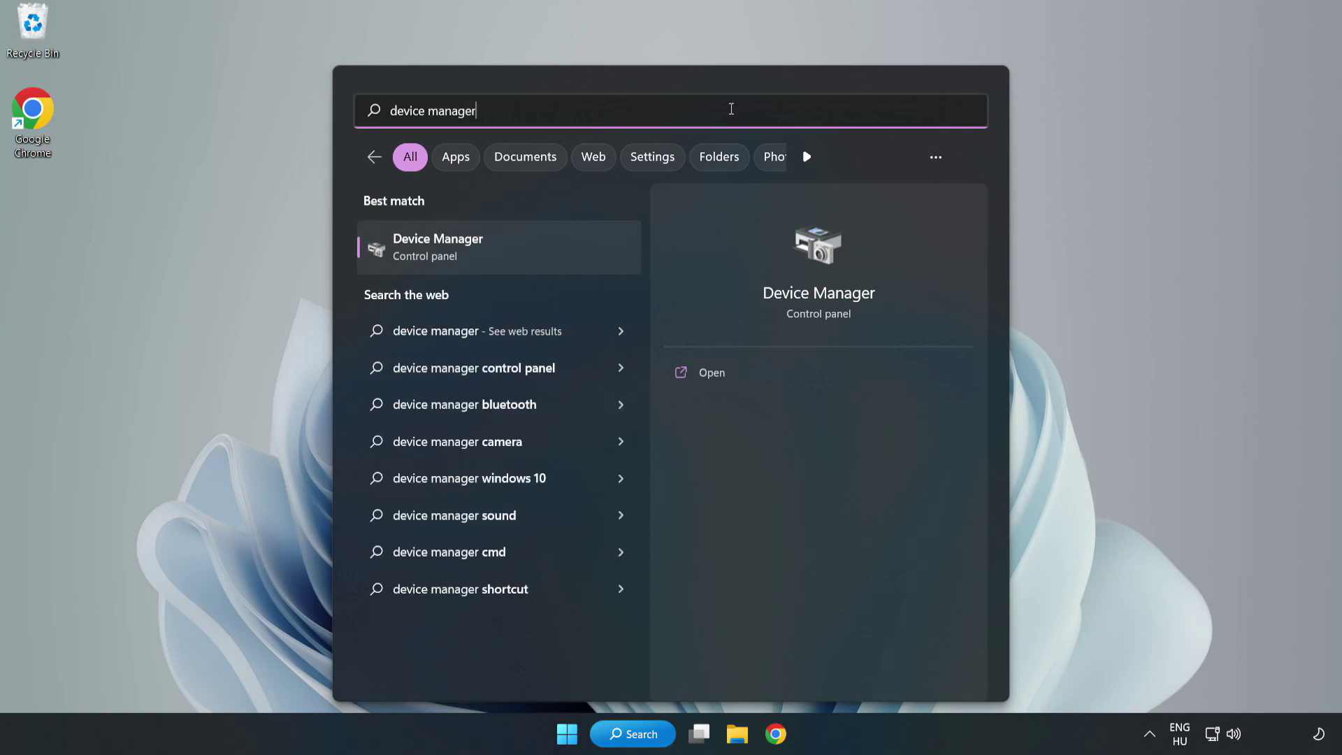
left_click(500, 260)
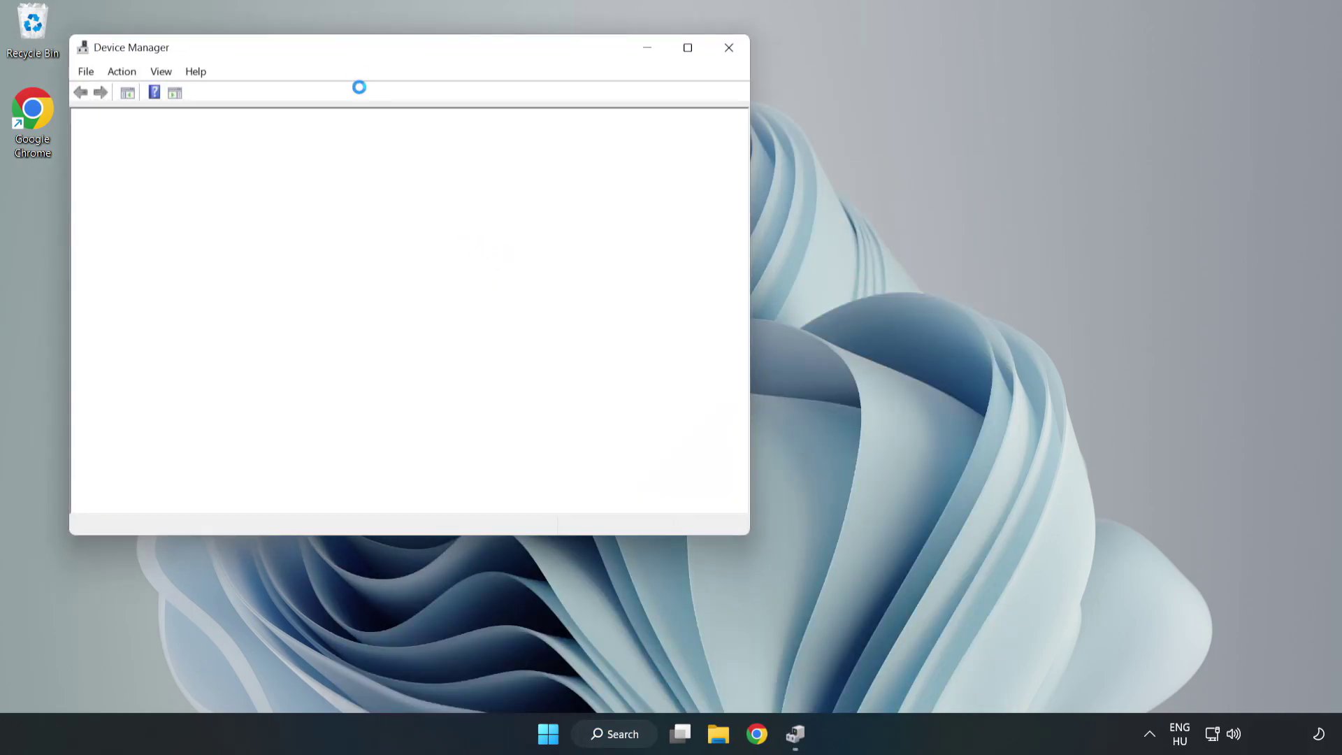
Auto-search for a newer VMware SVGA 3D driver, confirm the best is installed, and close Device Manager
left_click_drag(359, 49, 600, 121)
left_click(358, 266)
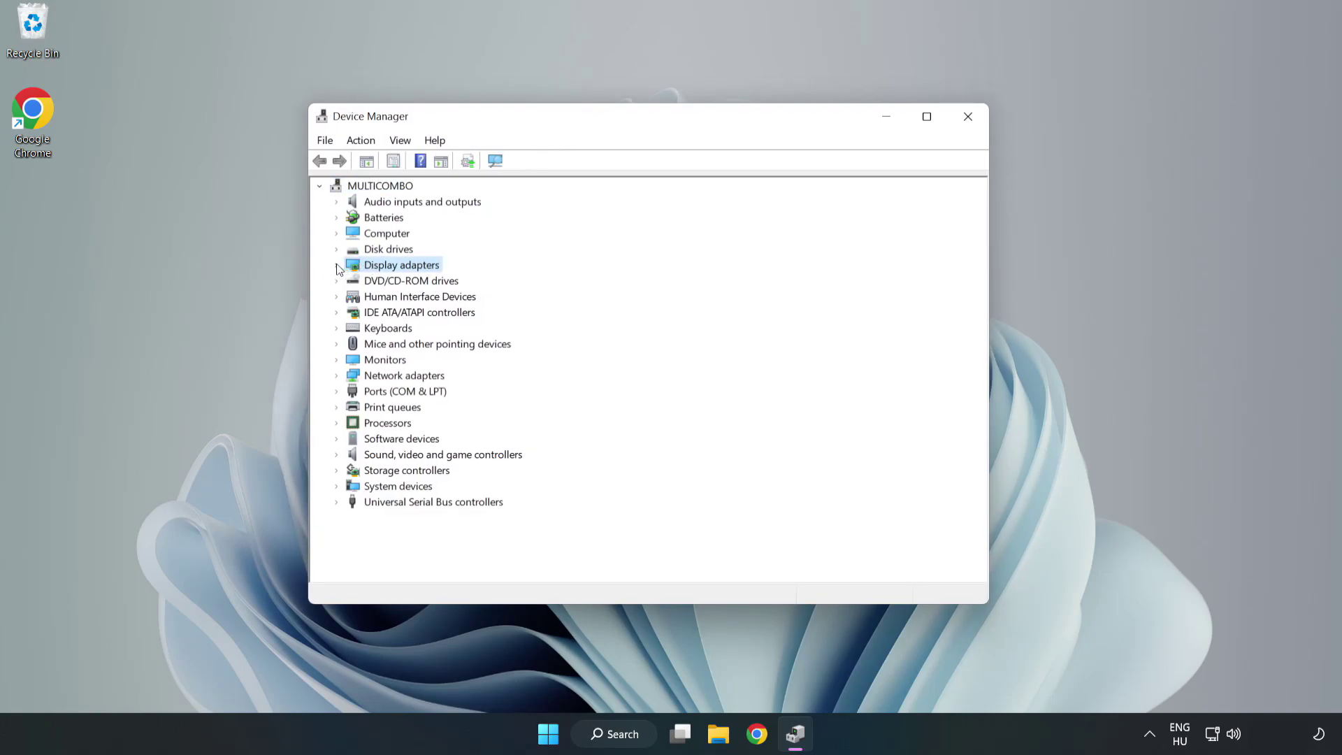
left_click(337, 266)
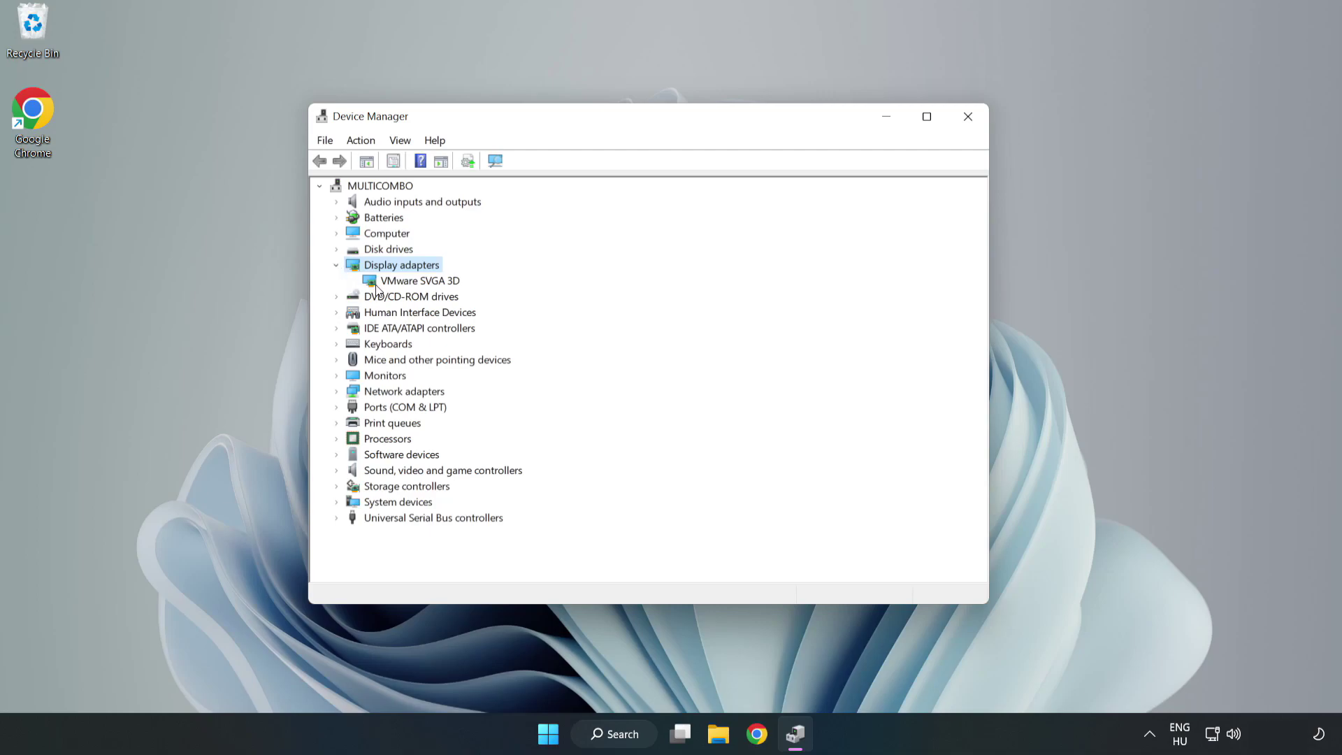
left_click(419, 281)
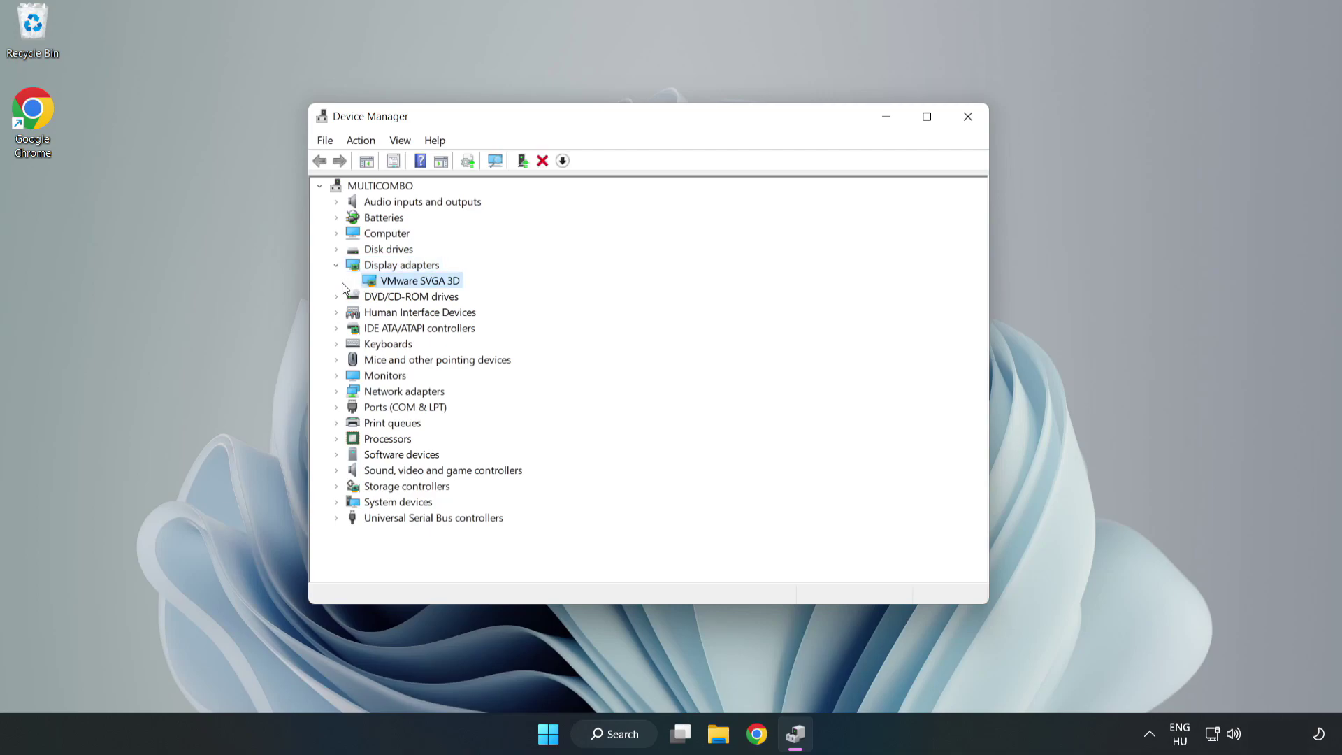
right_click(417, 286)
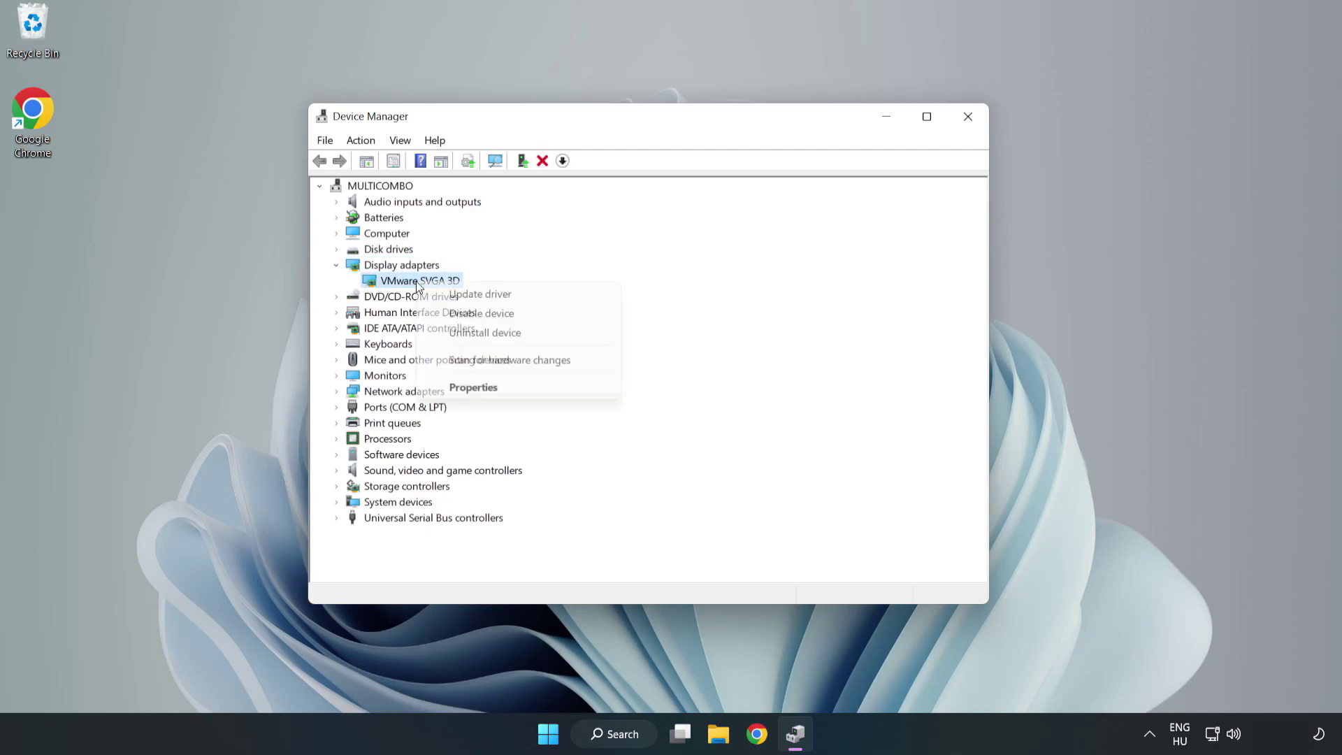
left_click(520, 300)
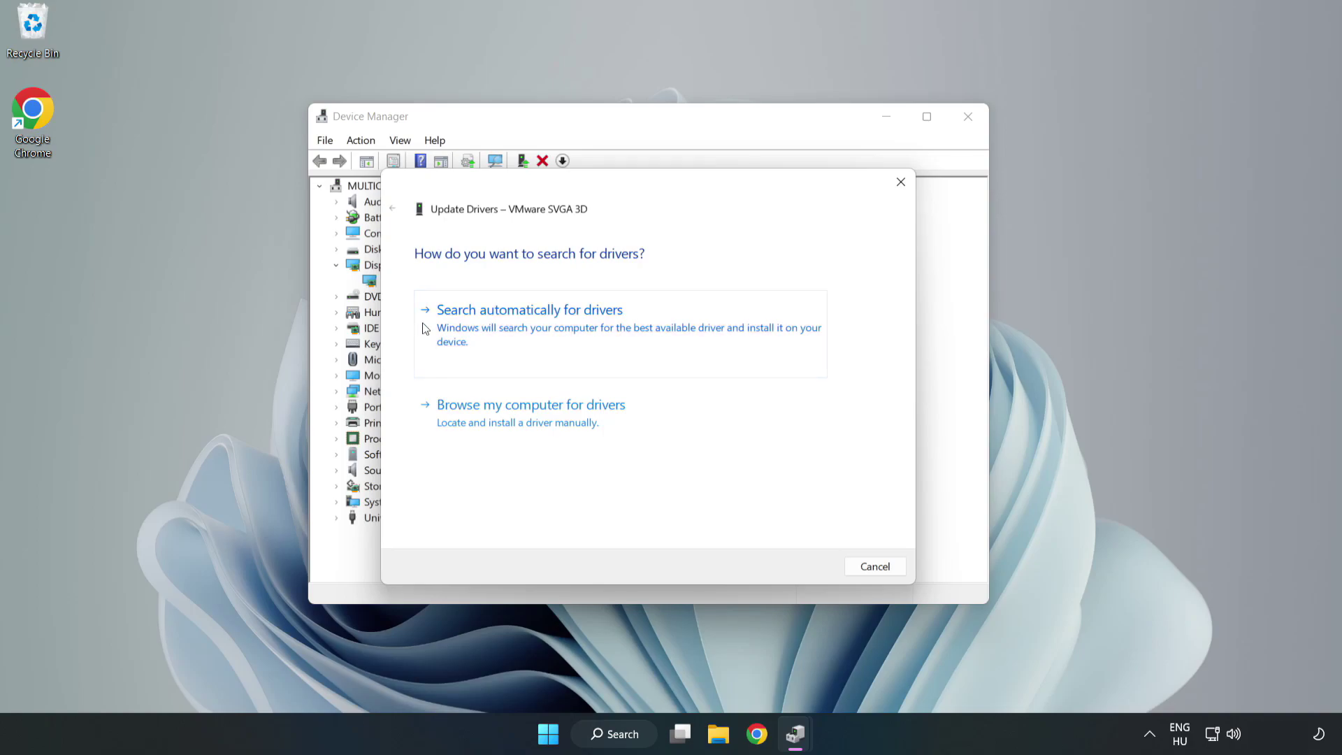
left_click(533, 326)
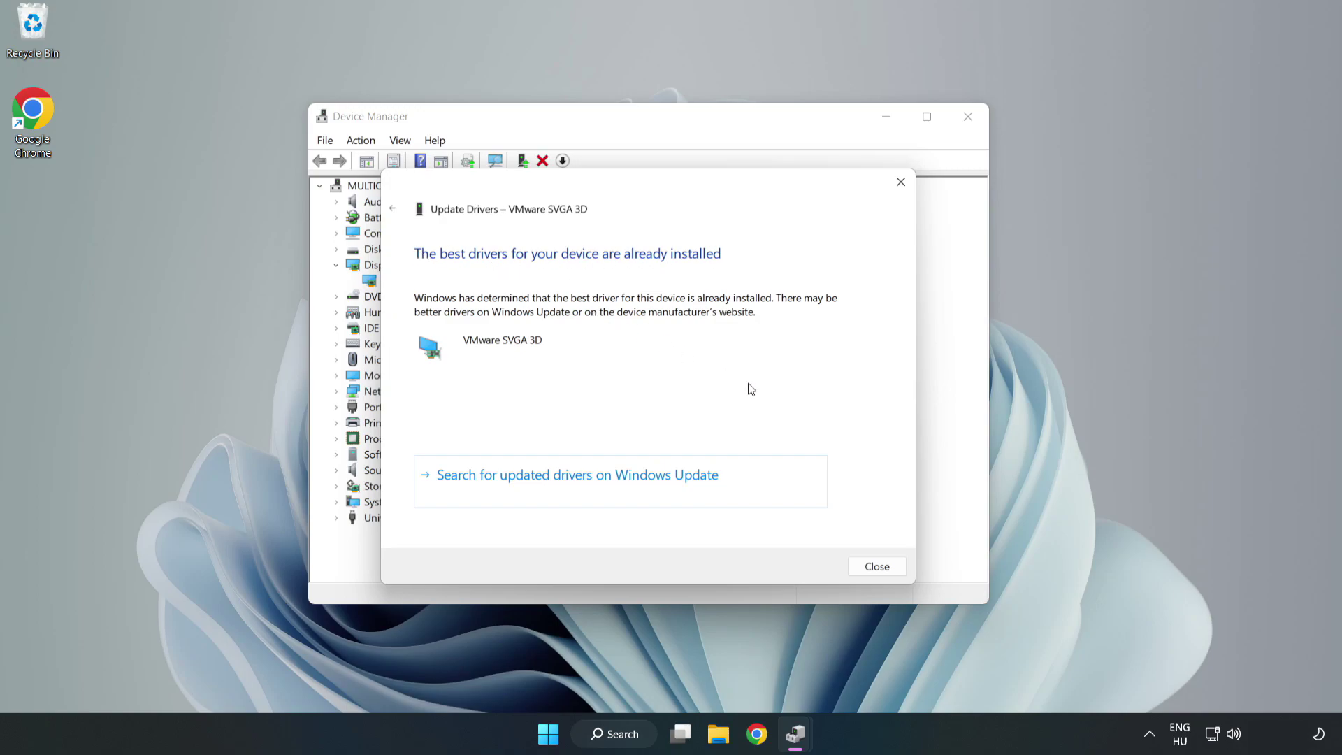
left_click(877, 567)
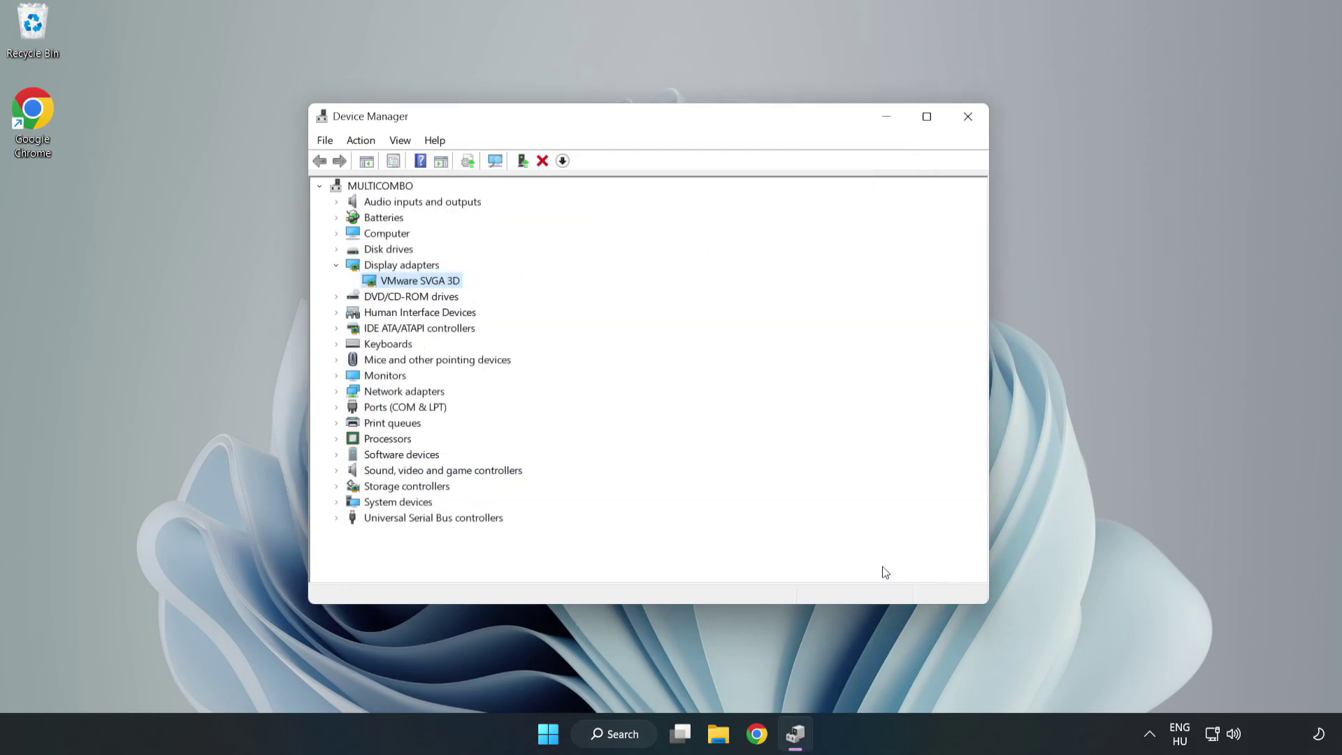
left_click(969, 120)
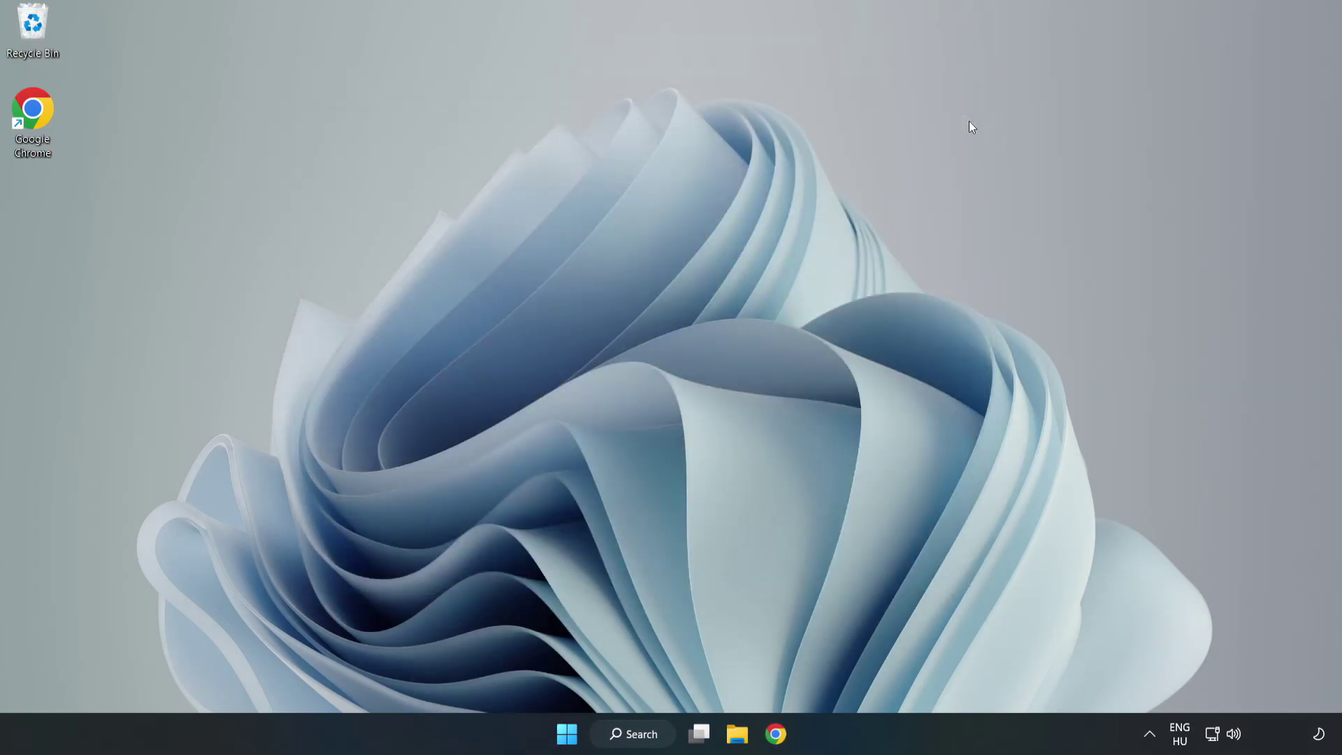
Search 'updates', run Check for updates in Windows Update, and close Settings once up to date
left_click(637, 738)
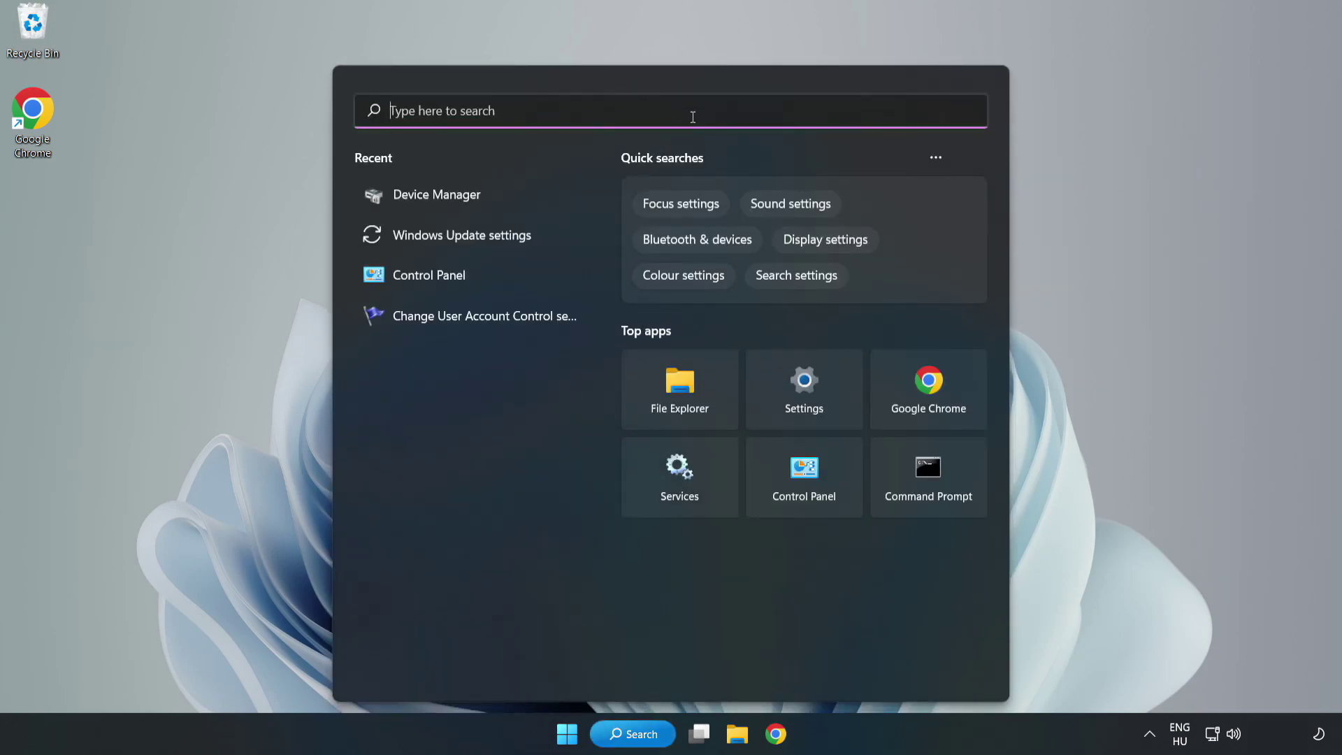
type("updates")
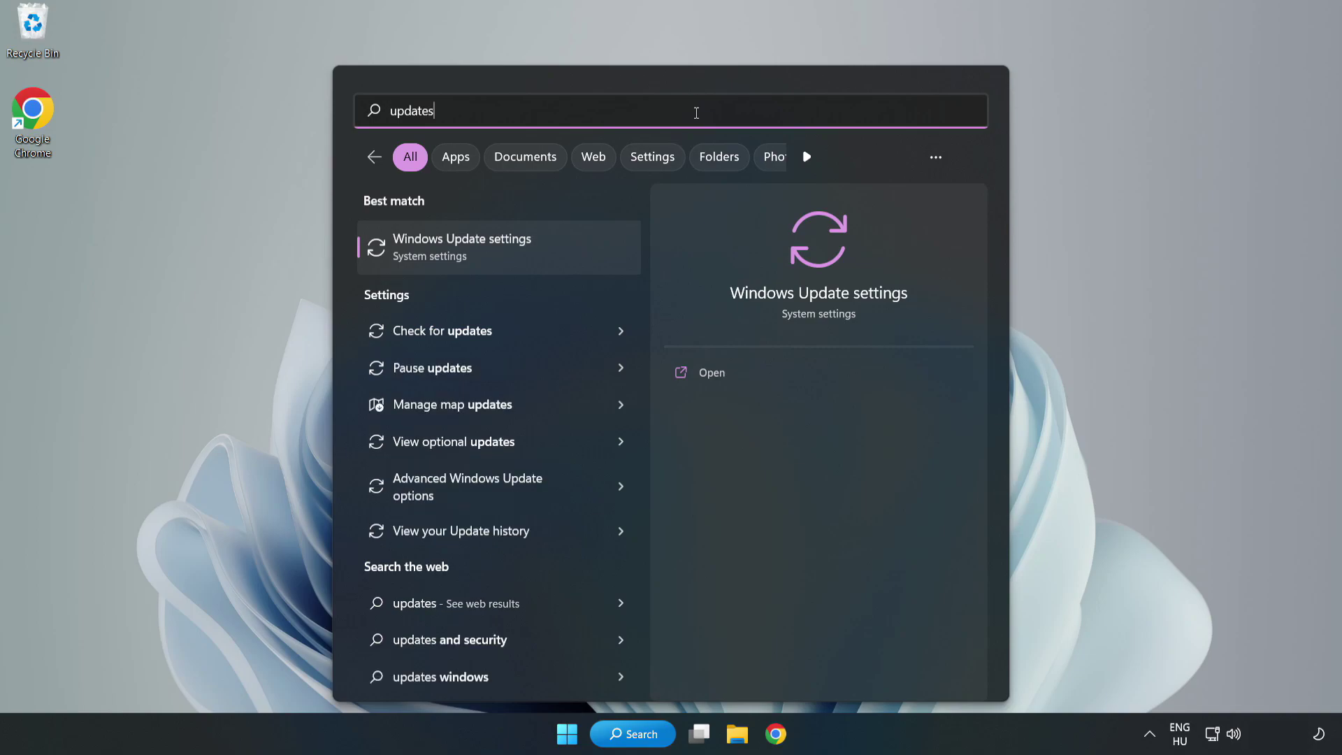
left_click(479, 252)
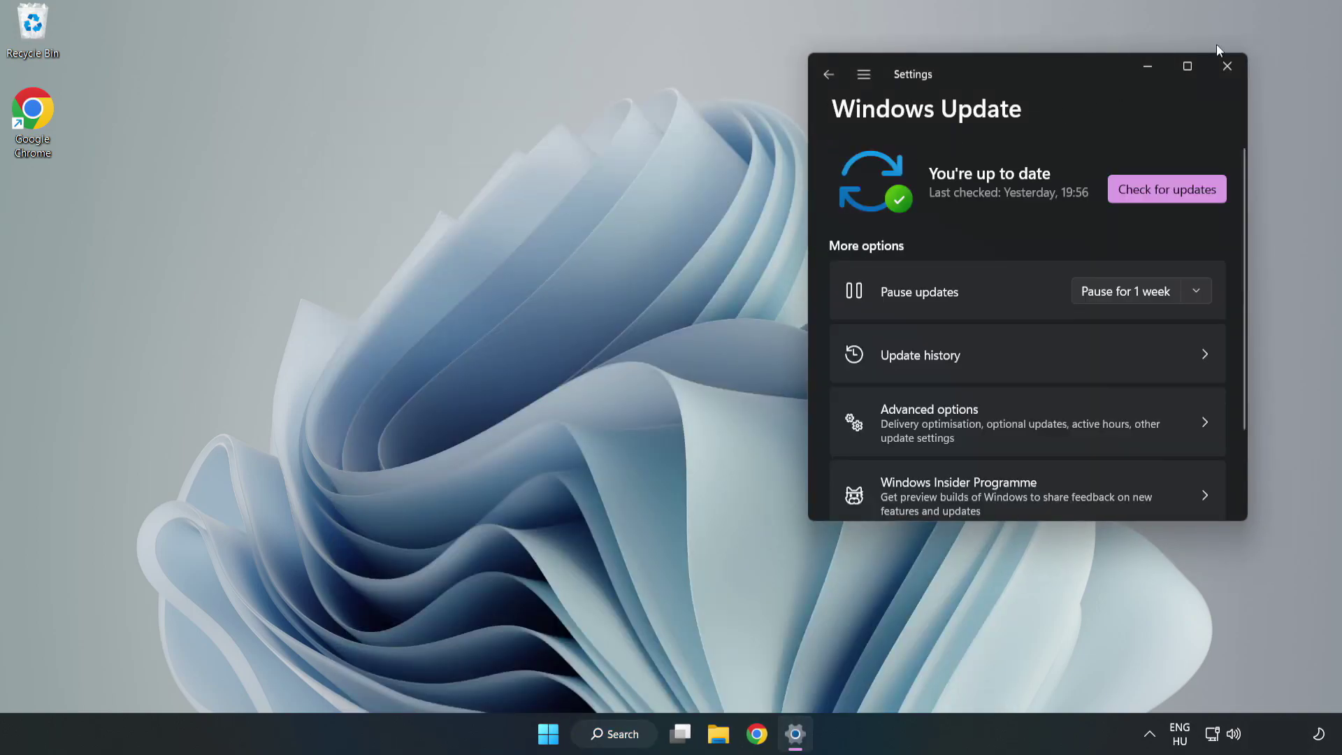
left_click(1188, 66)
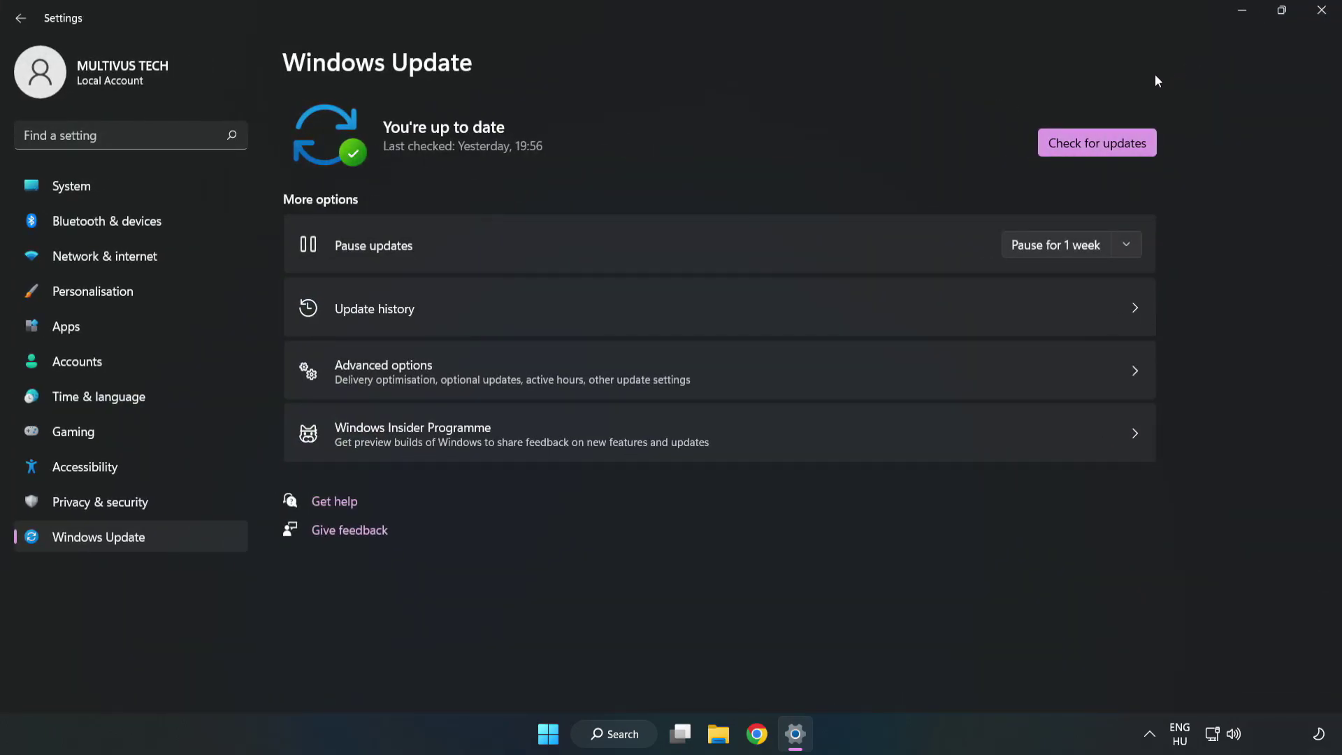
left_click(1102, 145)
left_click(1322, 11)
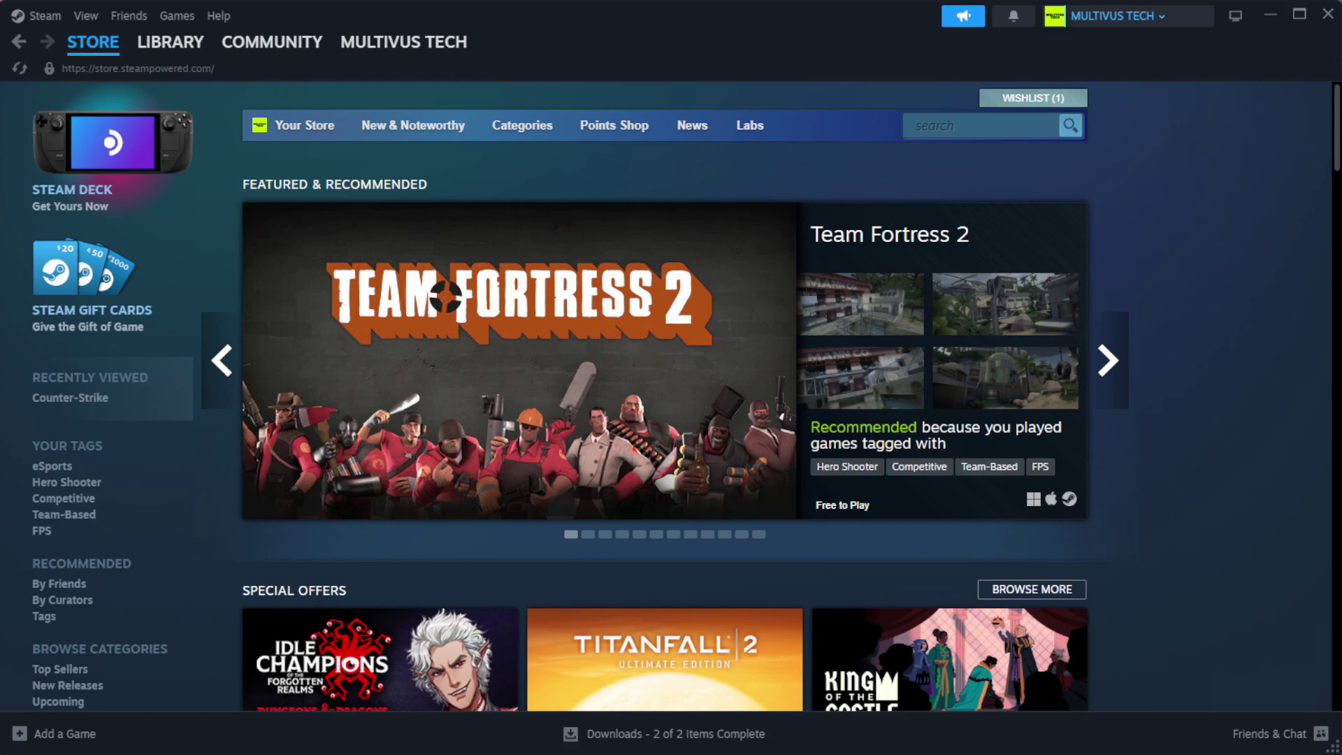
Verify integrity of YOUR NOT WORKING GAME's installed files, validating all 1039 files
mouse_move(164, 46)
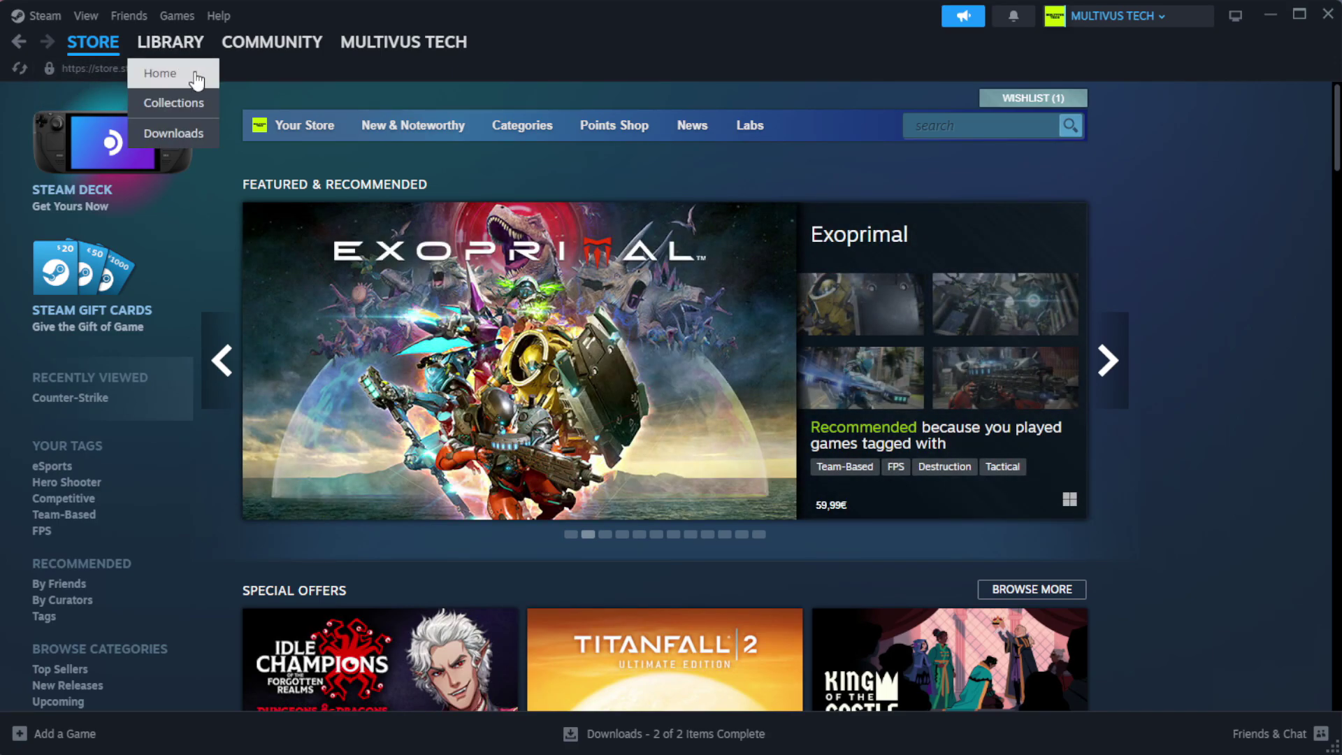
left_click(189, 76)
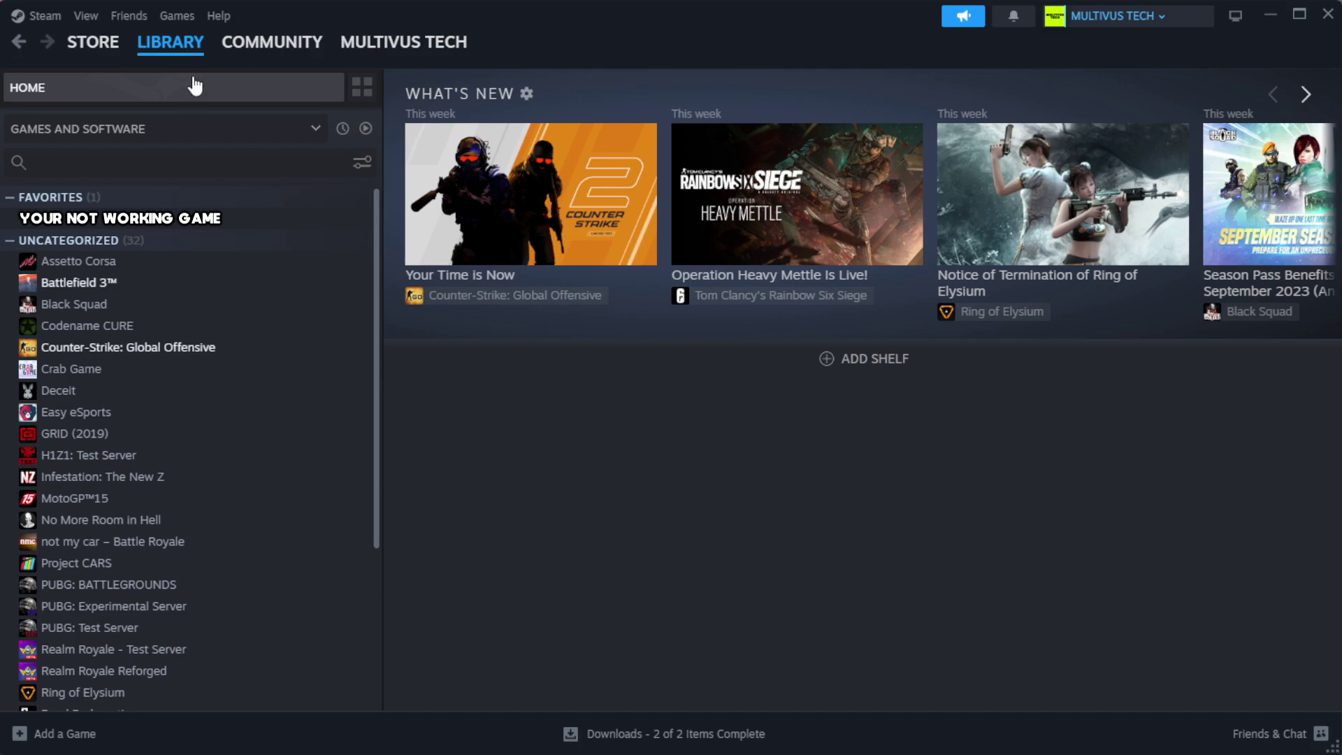
right_click(329, 222)
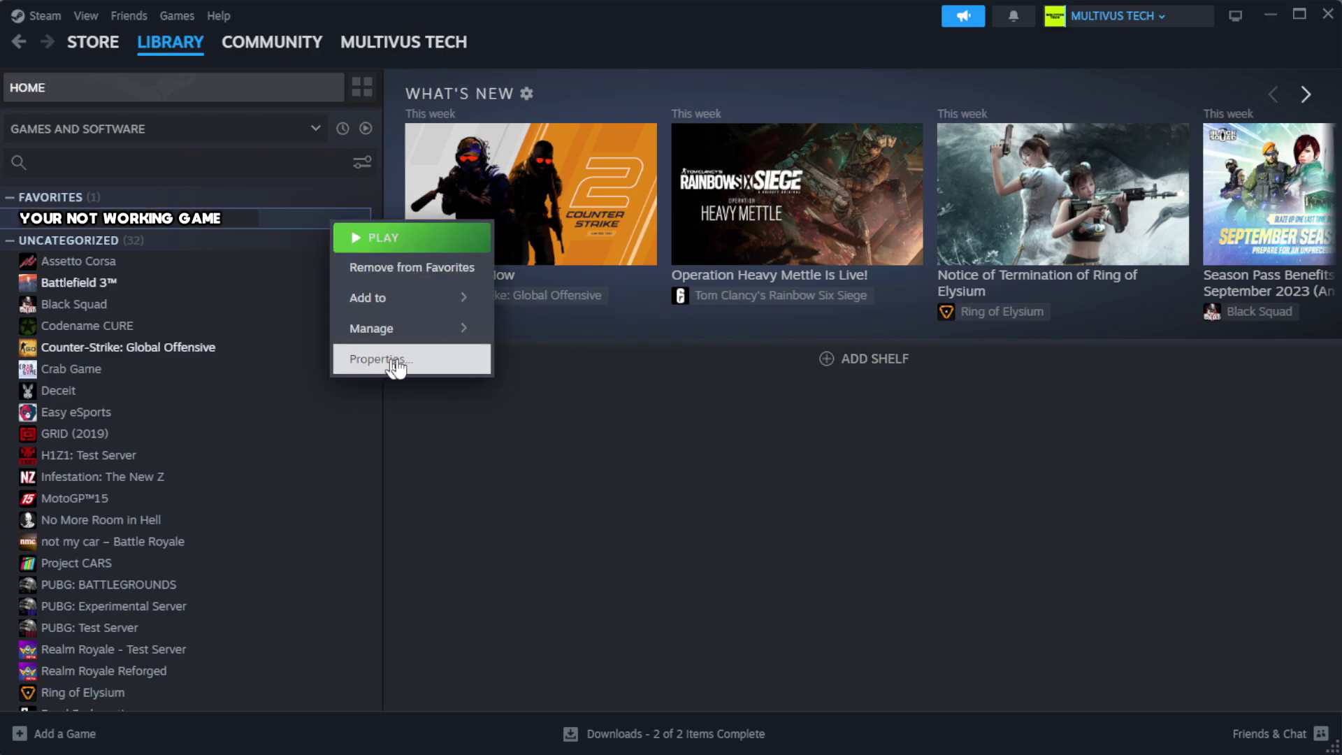
left_click(423, 363)
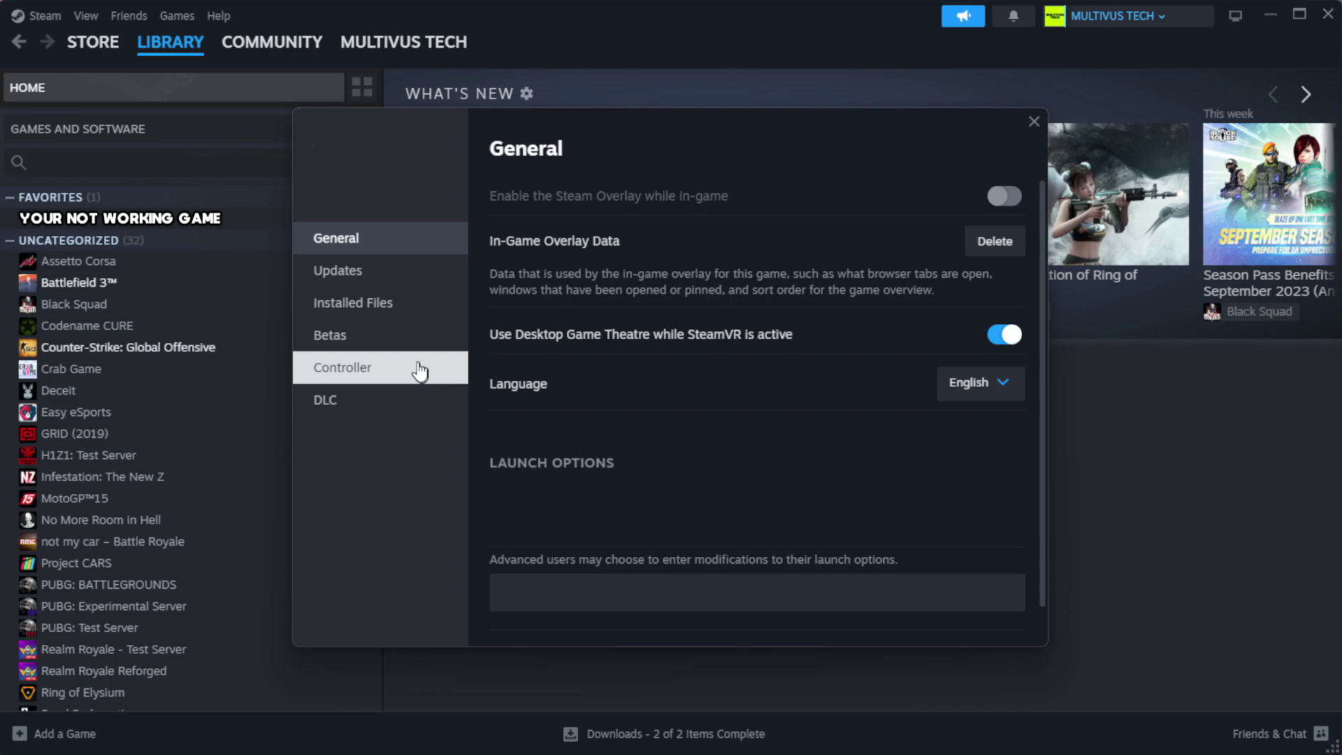
left_click(441, 318)
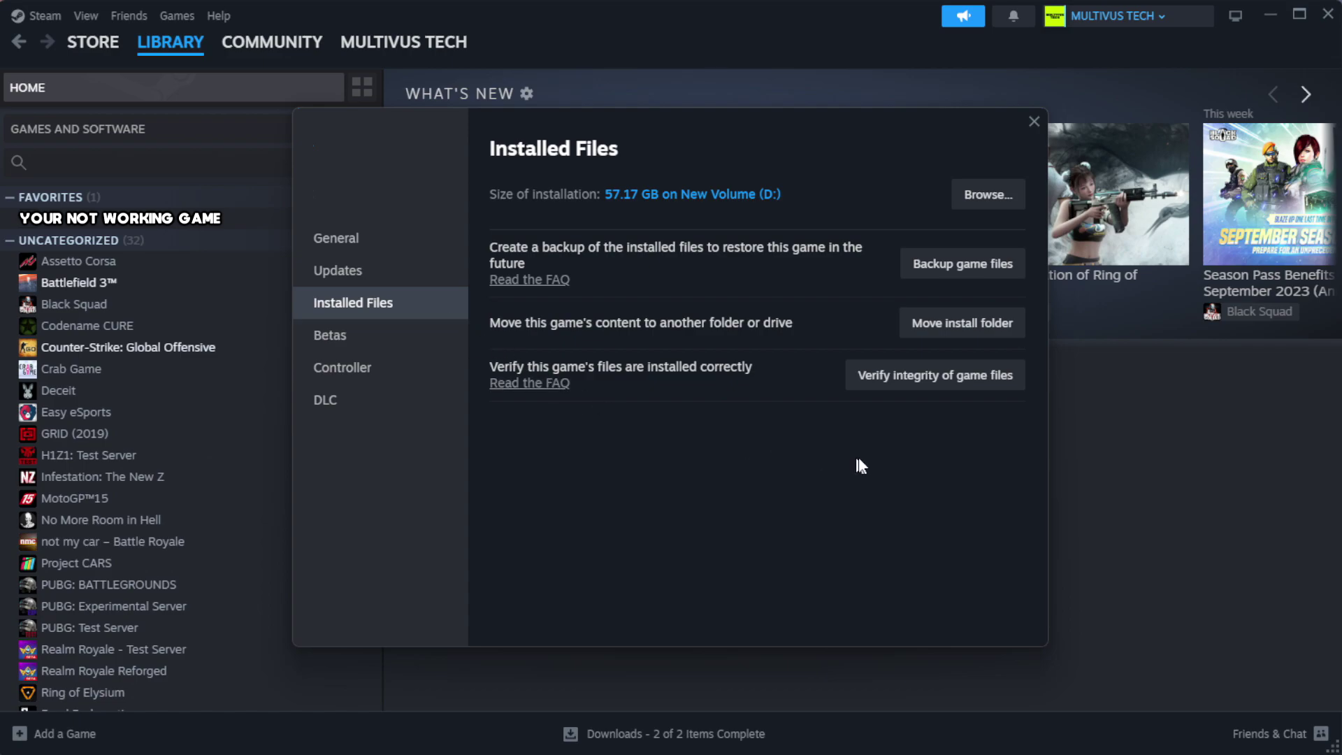
left_click(944, 390)
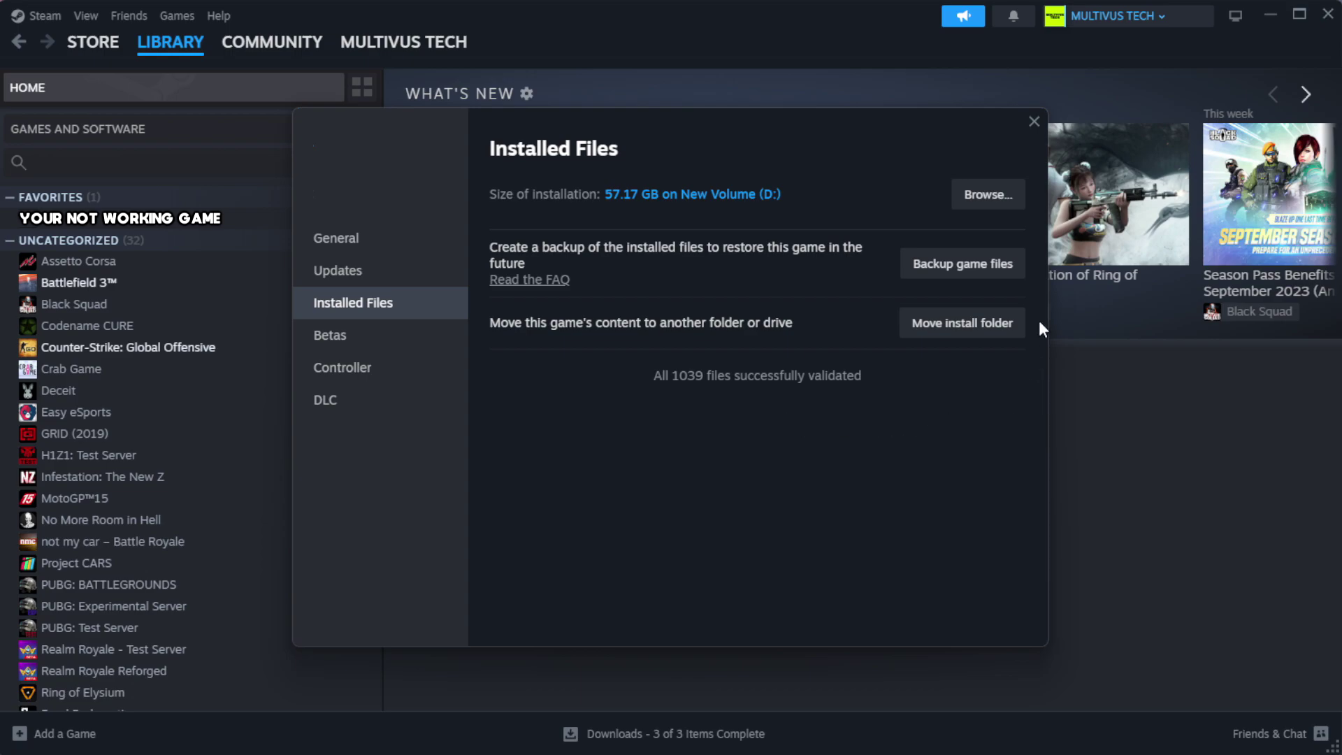
Open the game's install folder and the YOUR NOT WORKING GAME shortcut's Properties
left_click(979, 203)
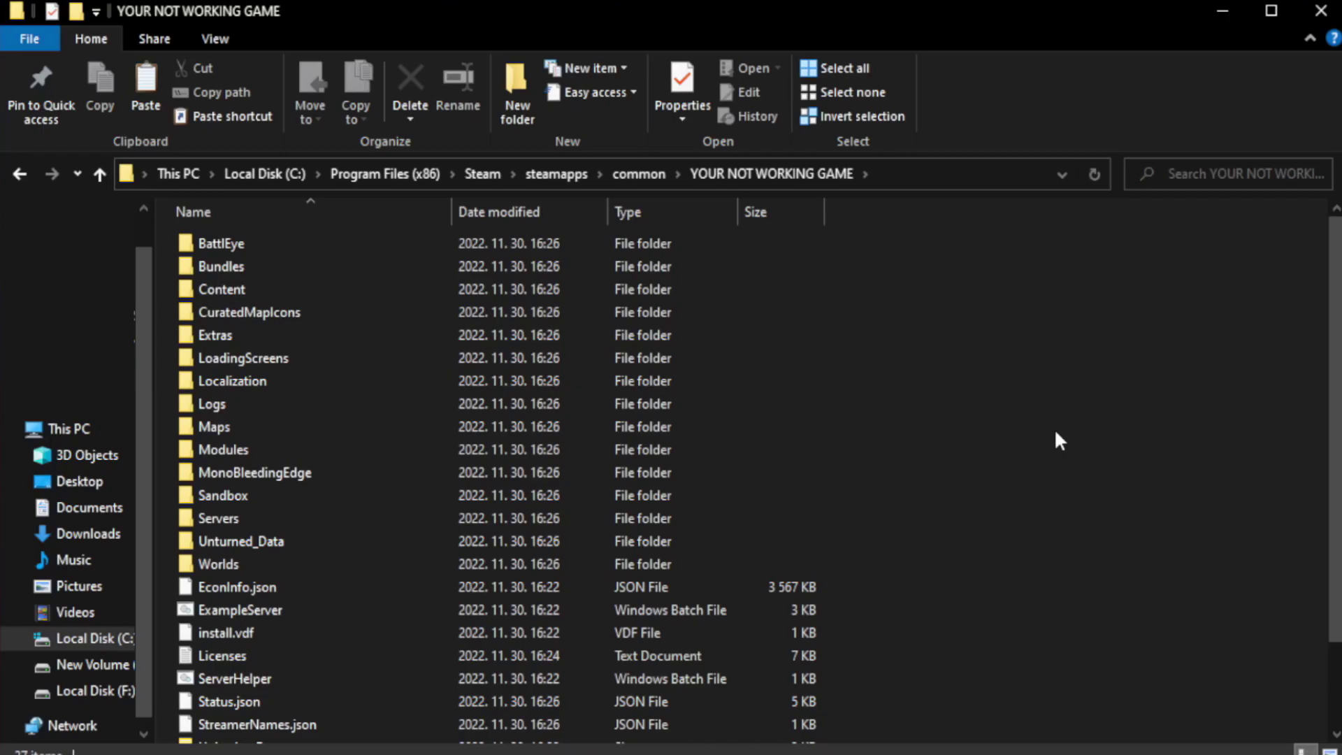
left_click_drag(1338, 376, 1338, 499)
left_click(517, 731)
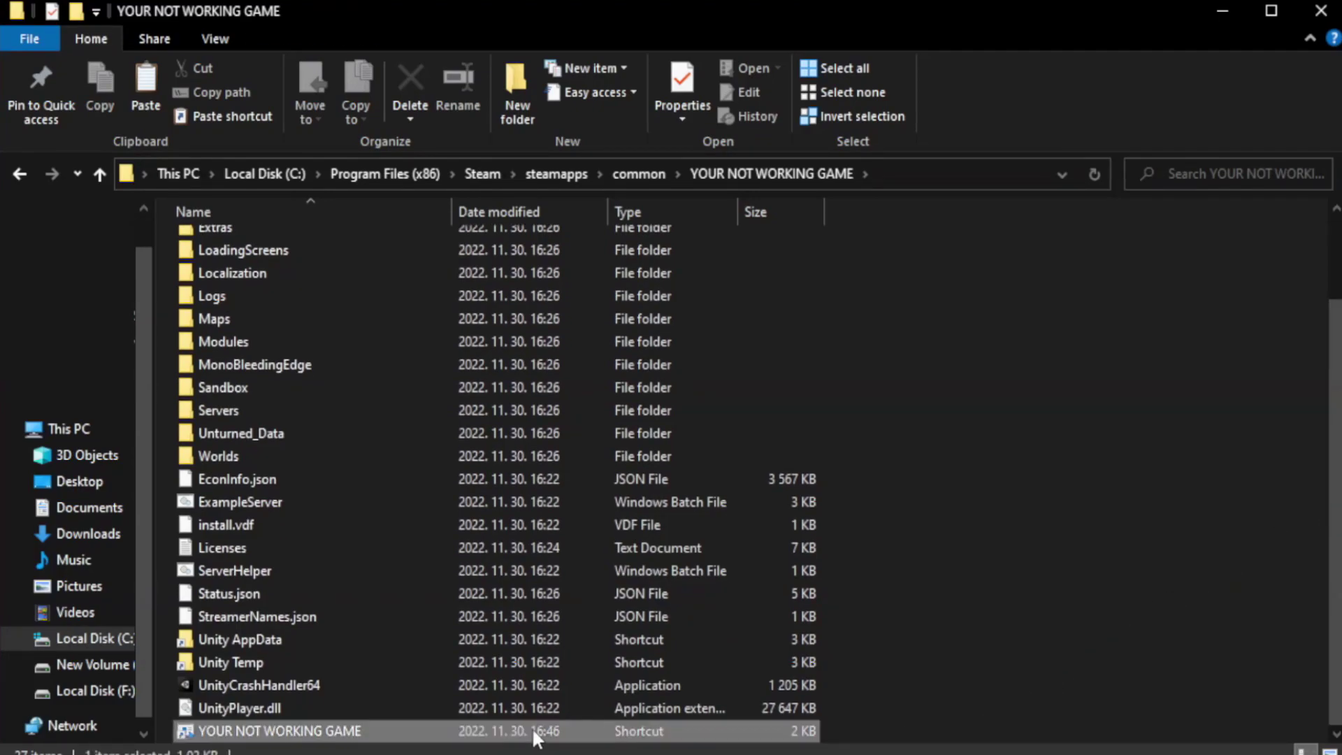
right_click(447, 729)
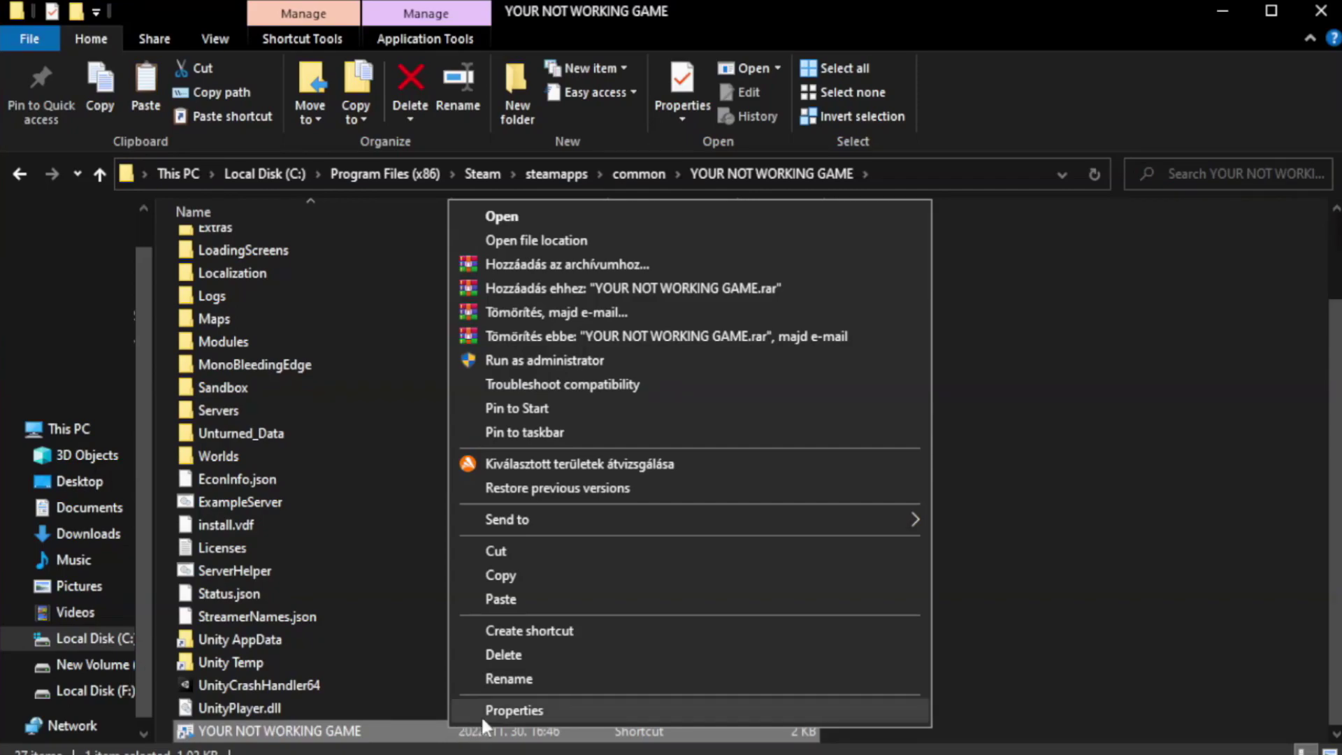
left_click(684, 706)
left_click_drag(675, 371, 673, 137)
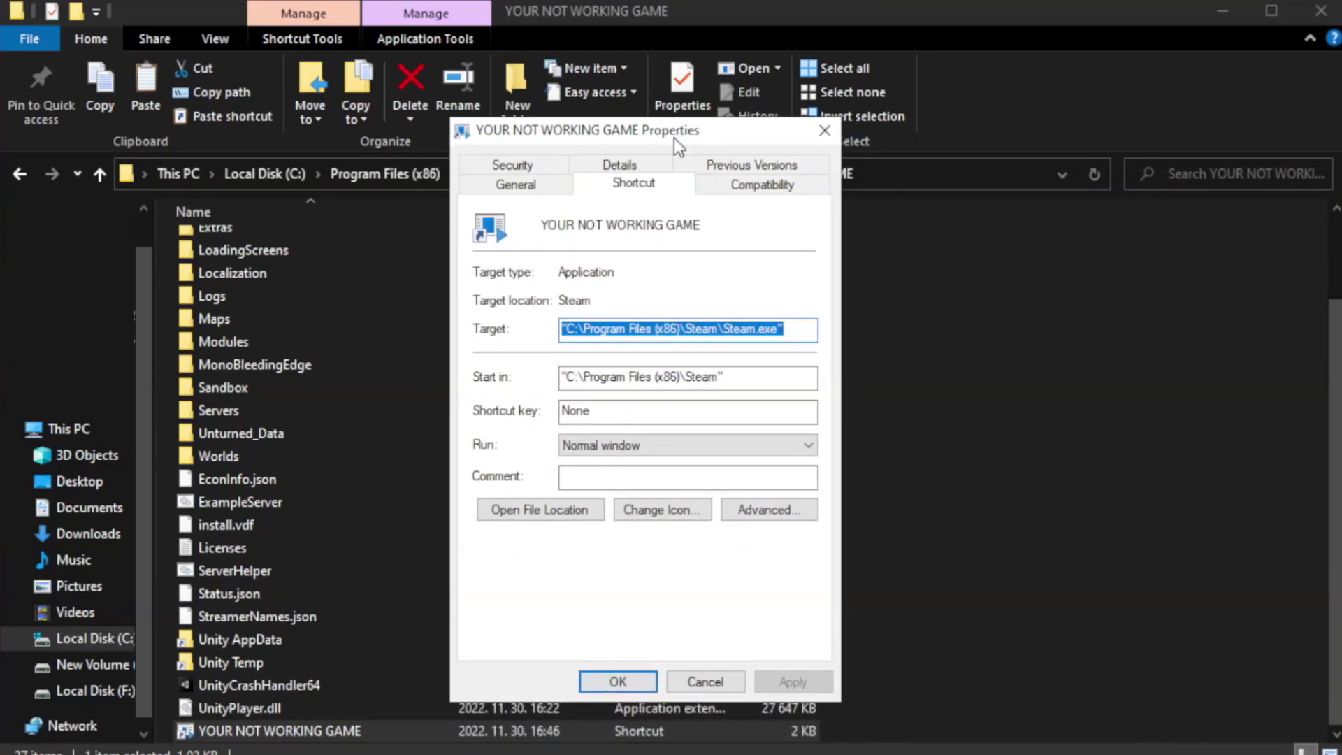
Set Windows 8 compatibility mode, disable fullscreen optimizations, run as administrator, and apply
left_click(755, 189)
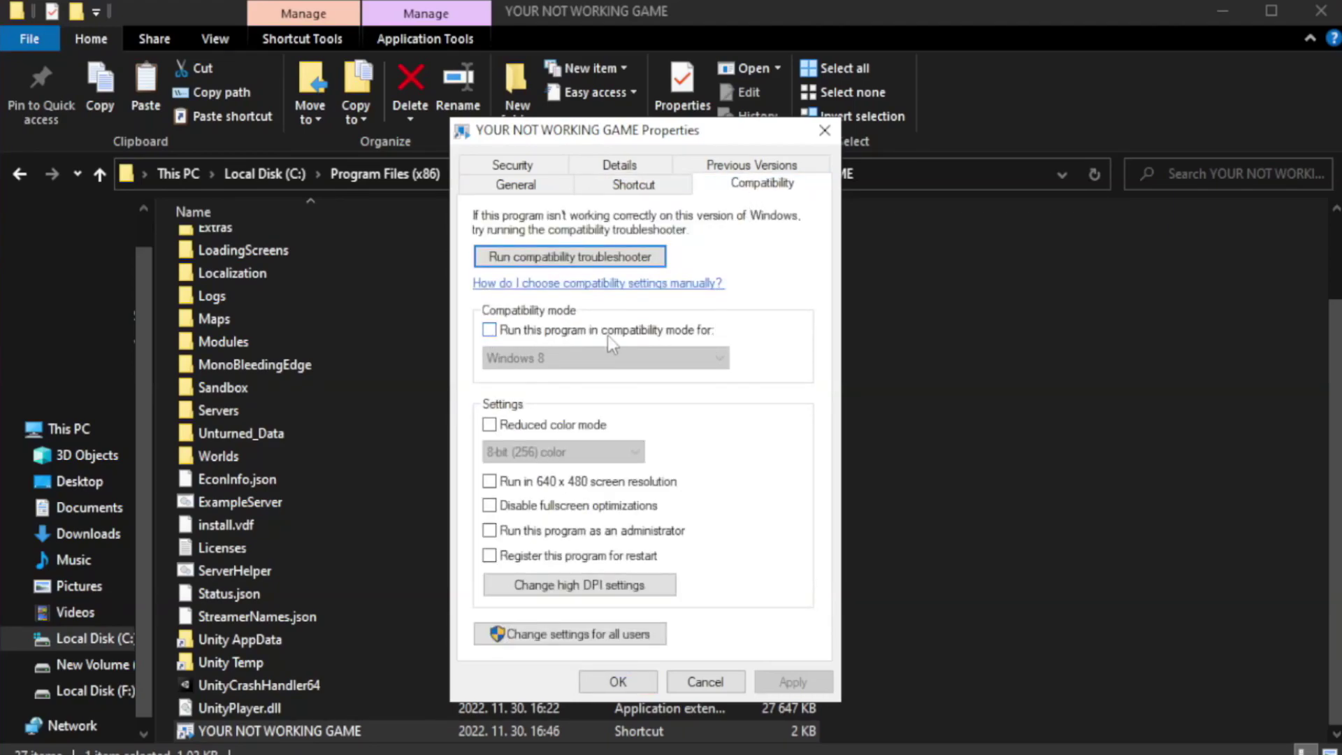
left_click(530, 329)
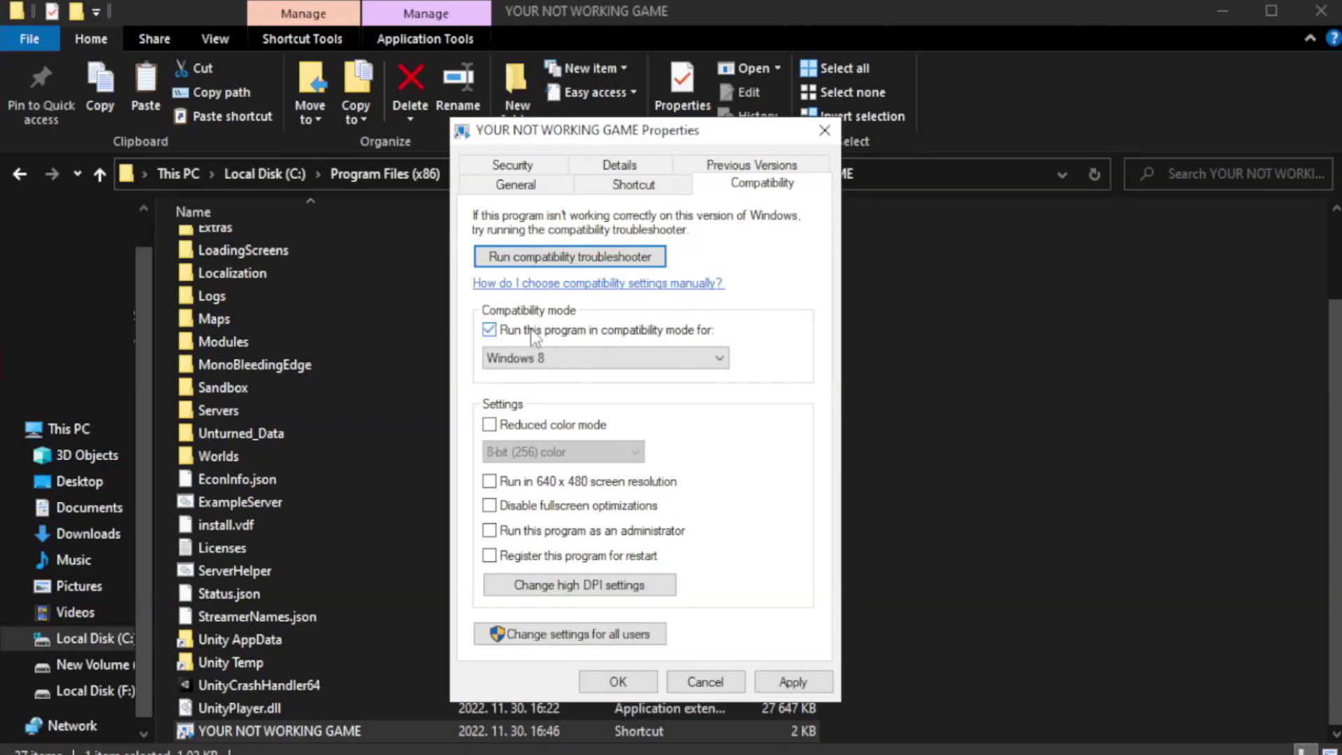
left_click(605, 359)
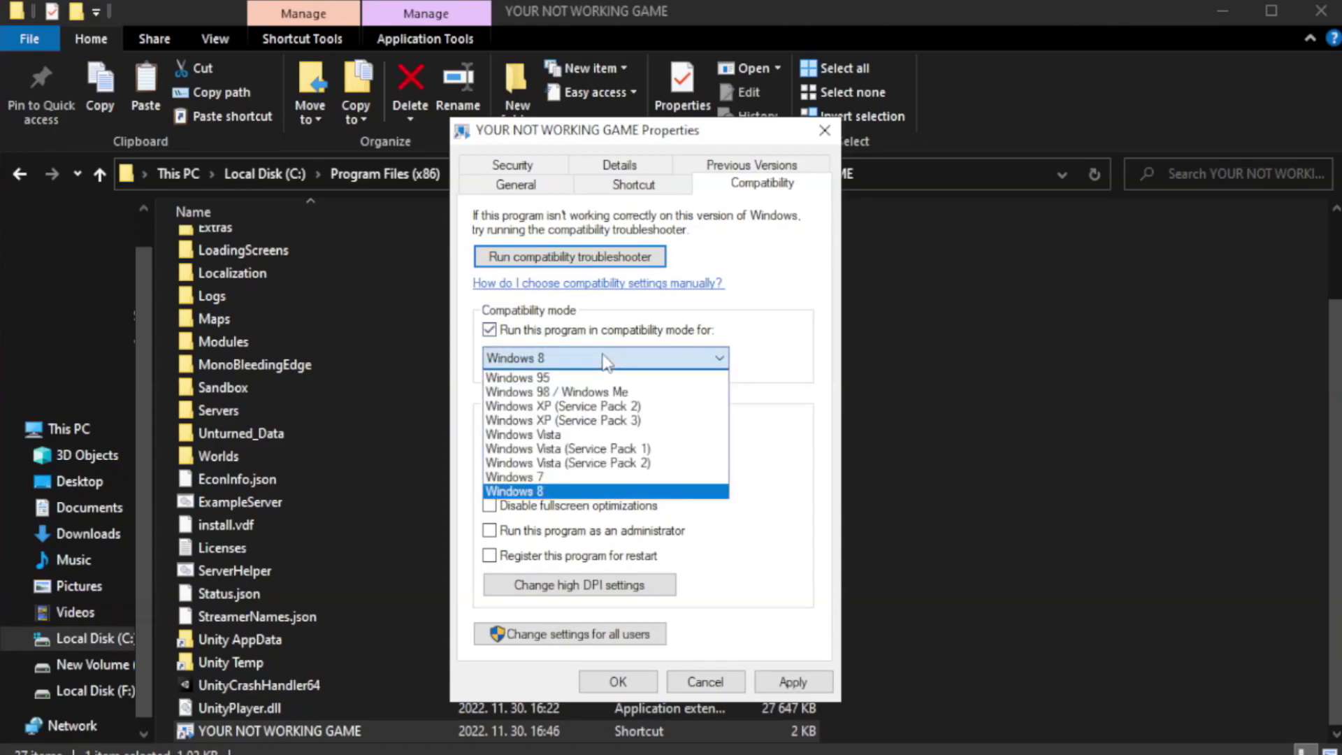
left_click(568, 492)
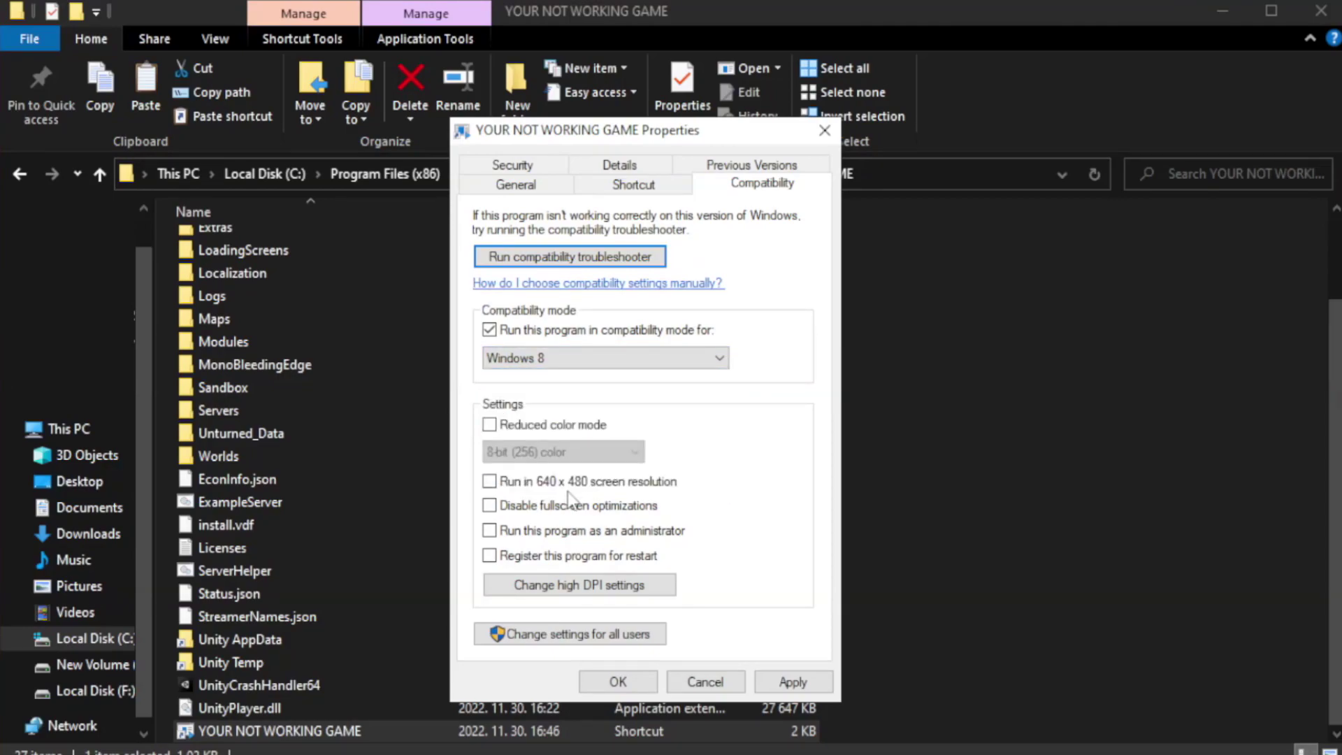
left_click(522, 509)
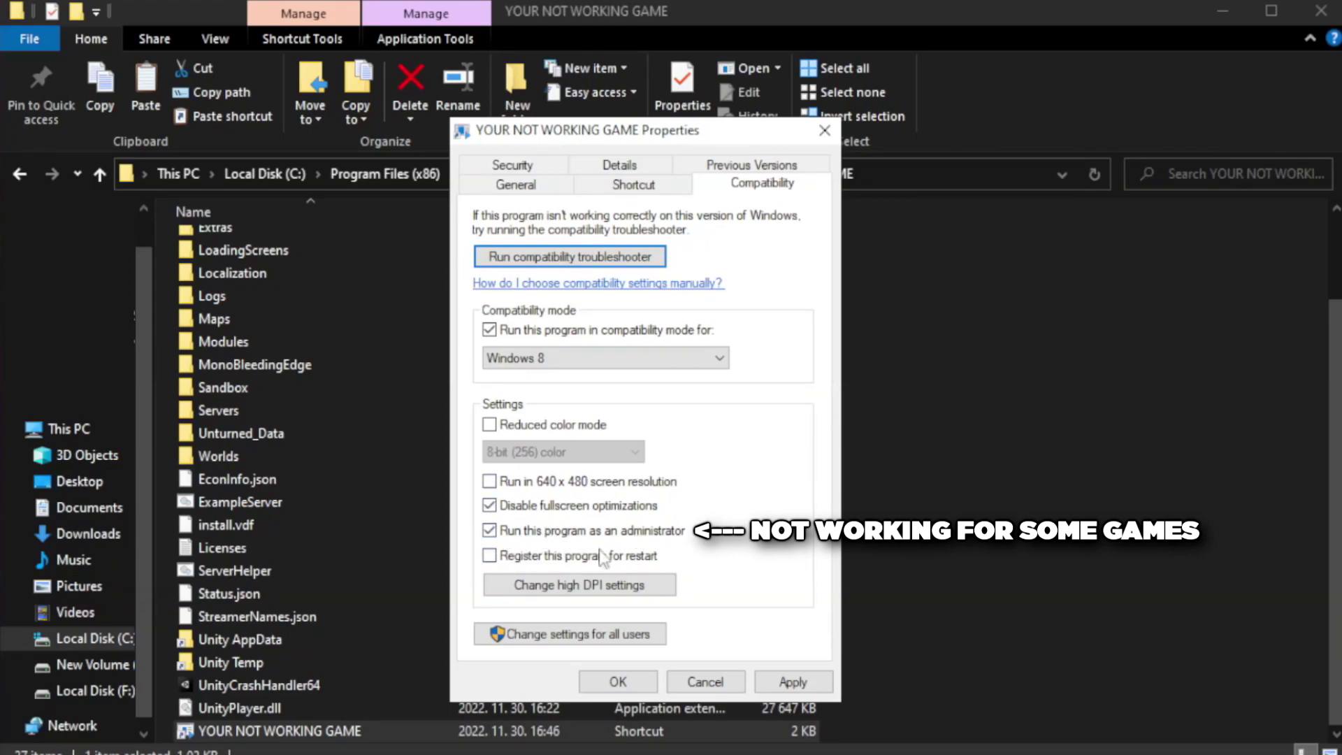
left_click(799, 682)
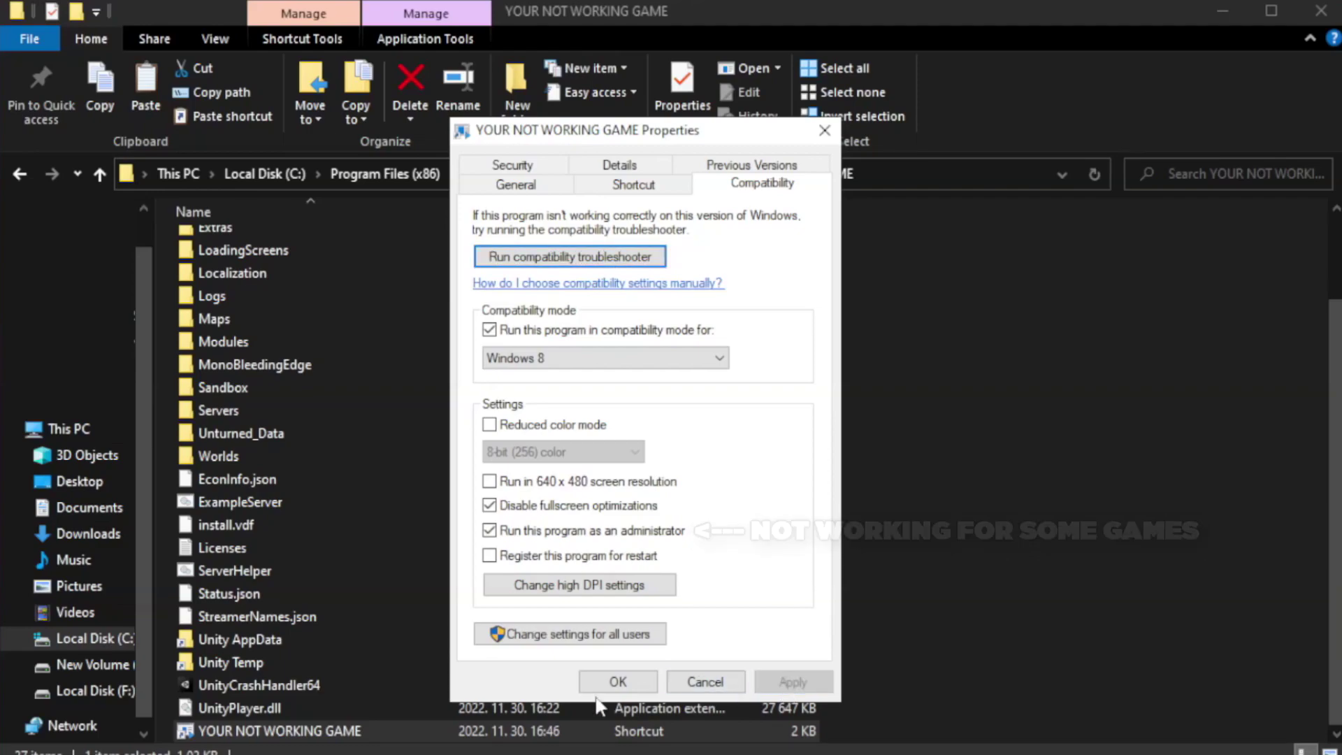
left_click(616, 683)
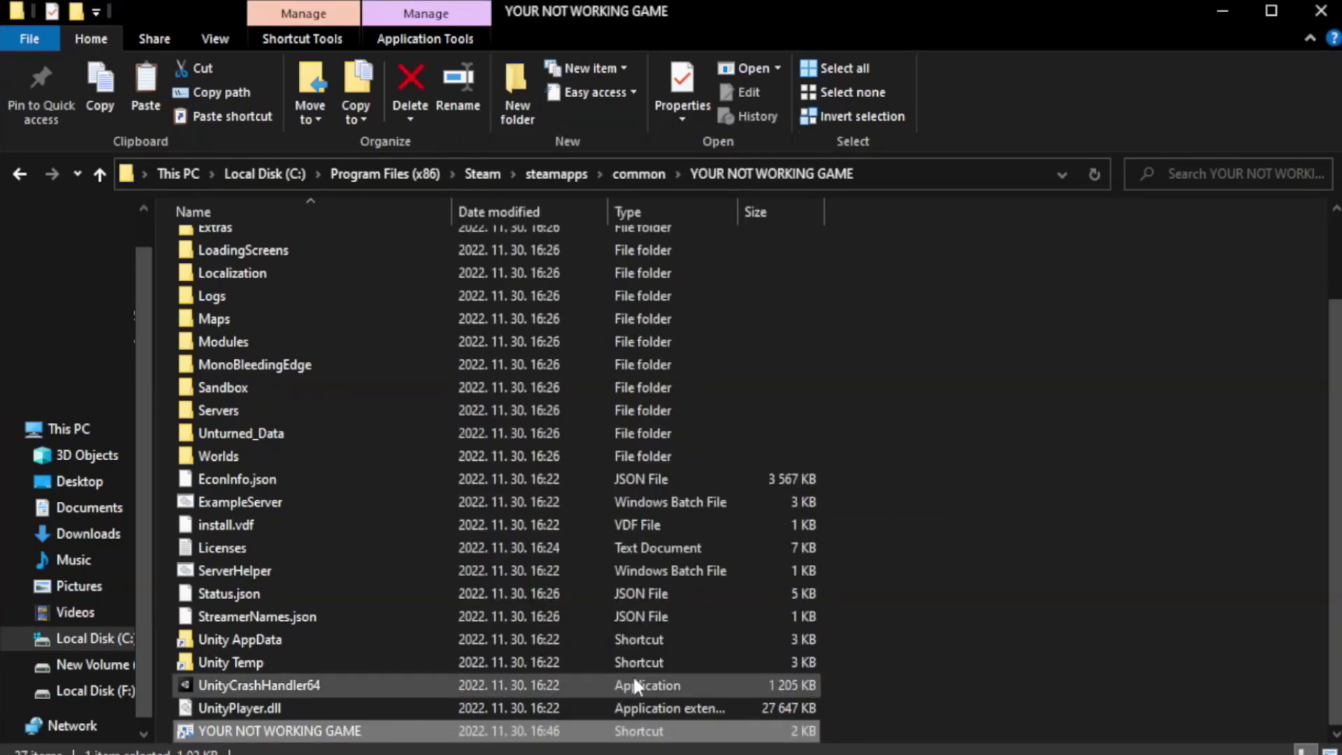
left_click(1318, 15)
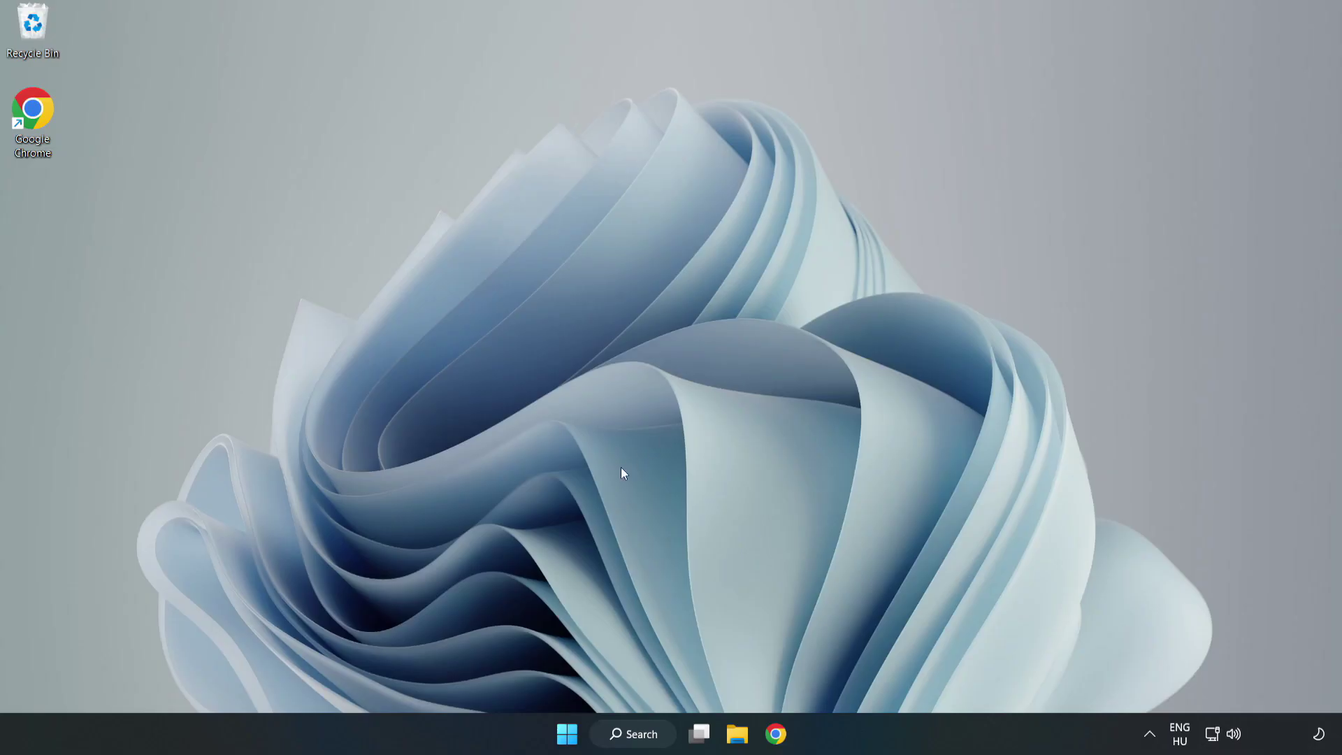
Disable Cortana, Microsoft Edge, Microsoft Teams and Phone Link in Task Manager's Startup tab, then close it
right_click(570, 739)
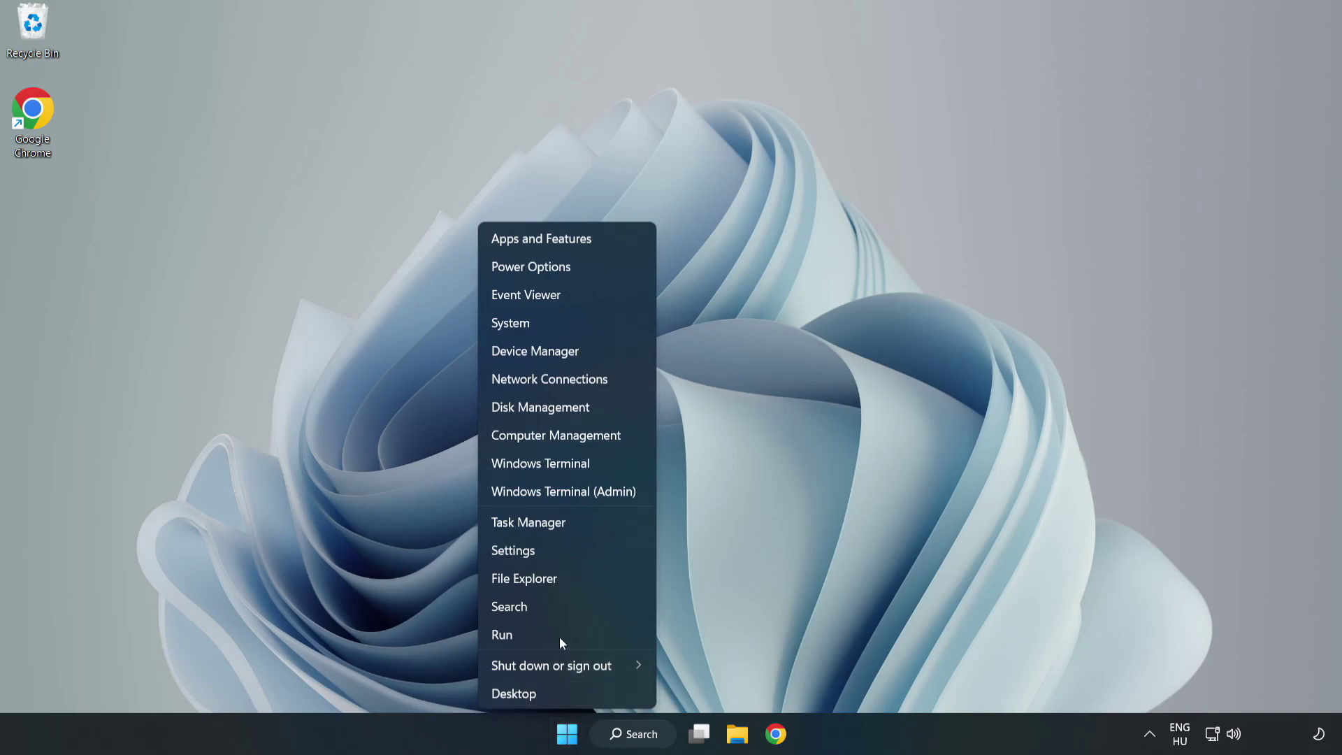
left_click(565, 523)
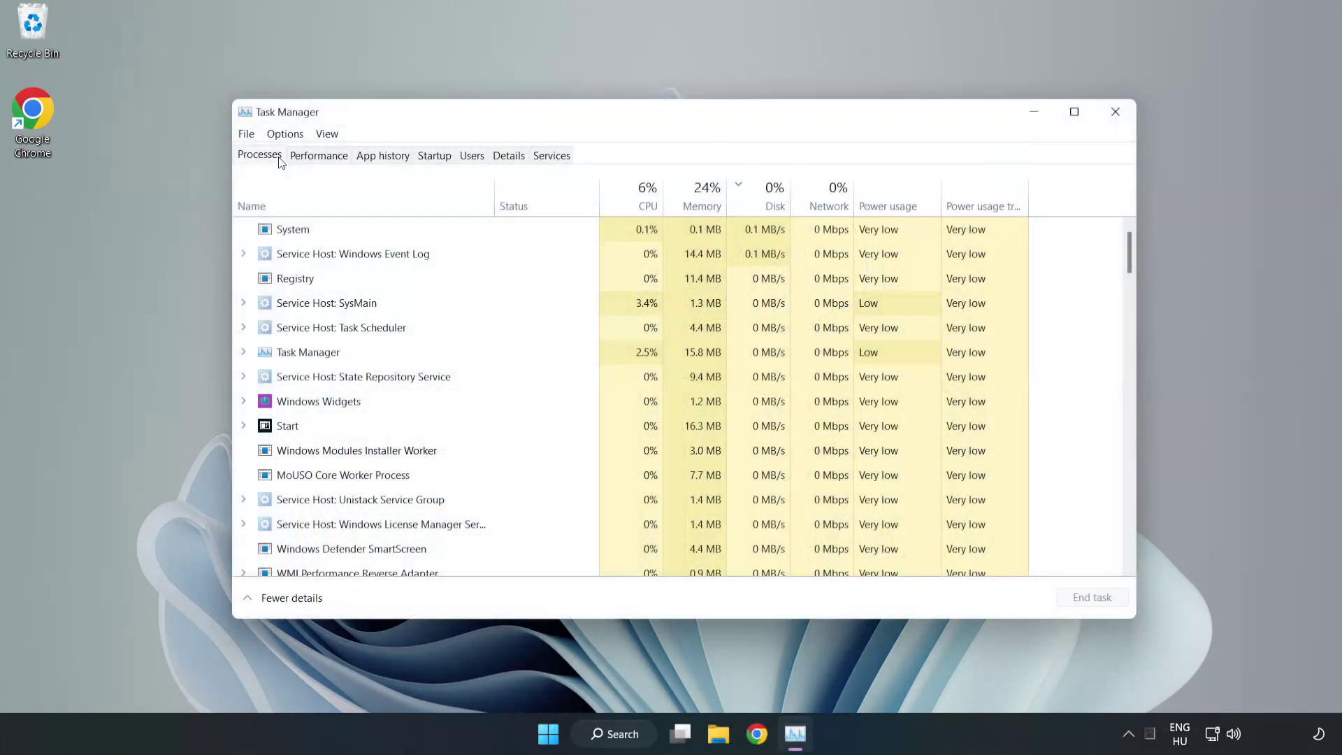
left_click(436, 159)
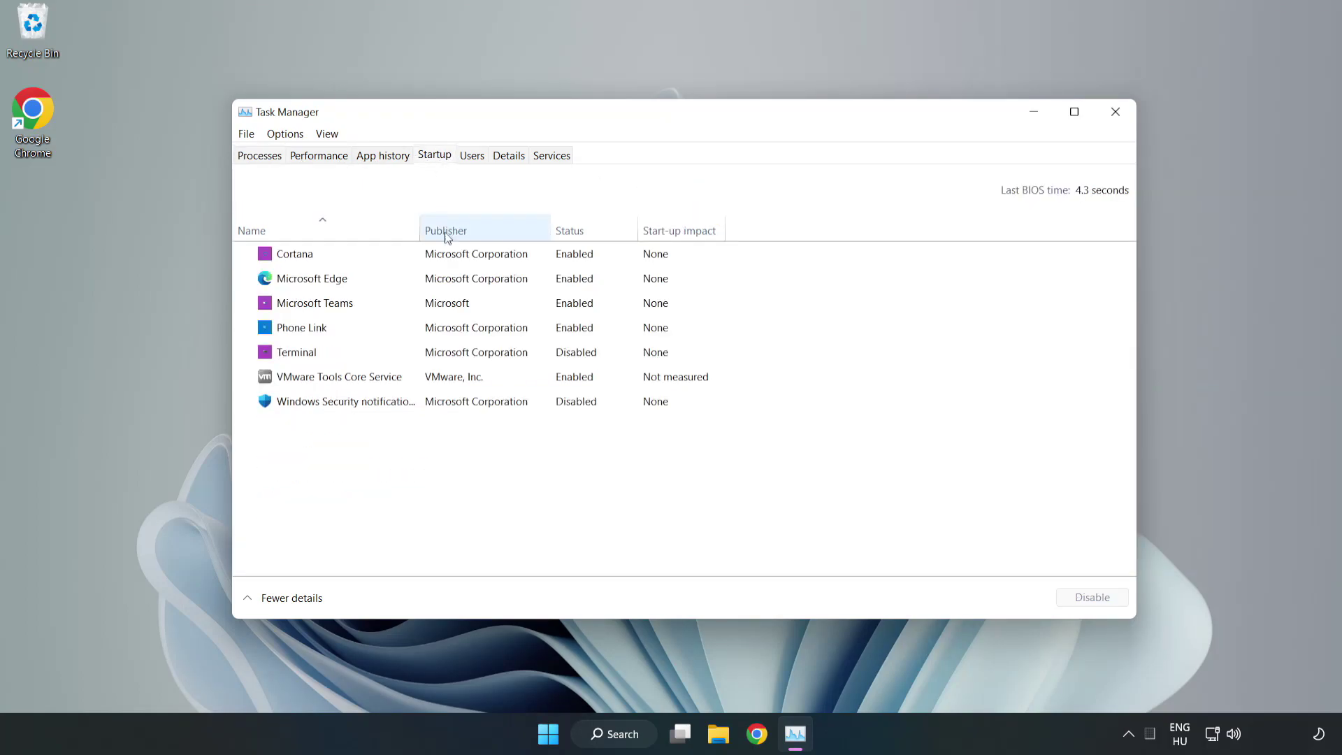
left_click(460, 257)
left_click(1092, 596)
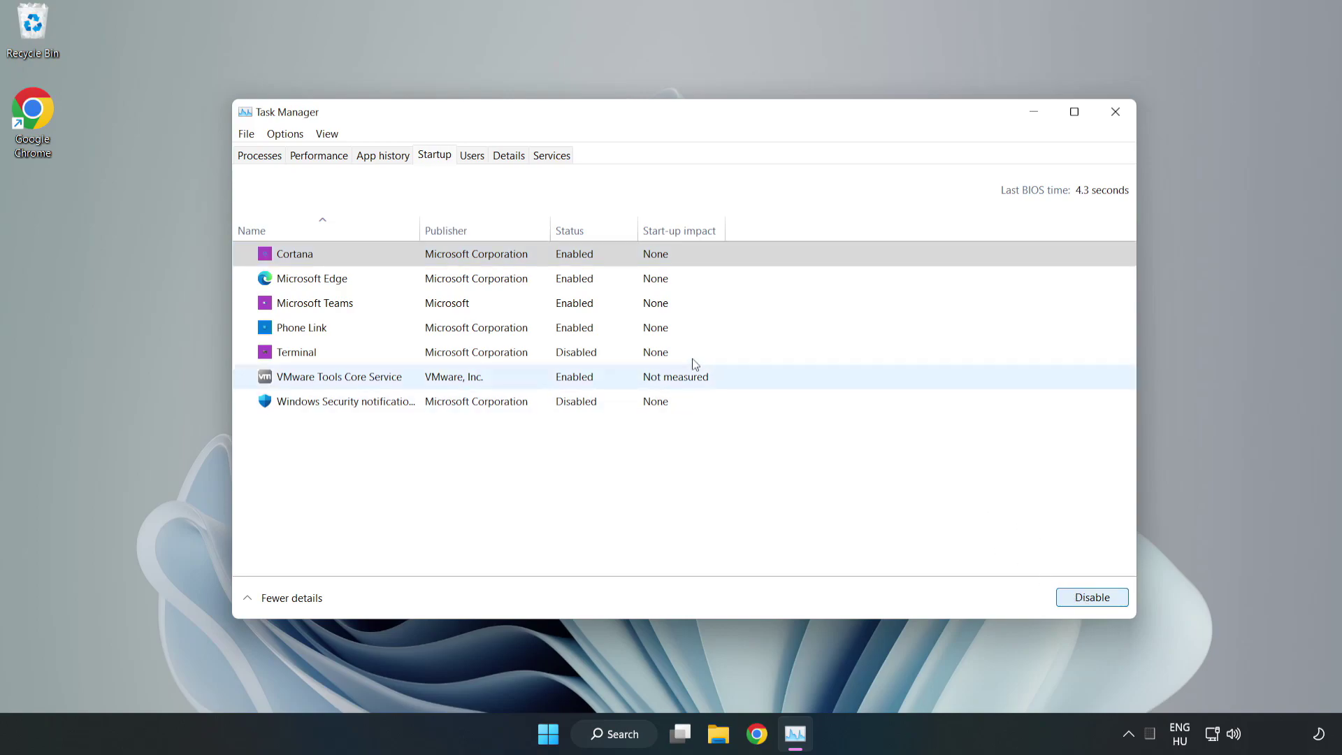
left_click(589, 279)
left_click(1082, 597)
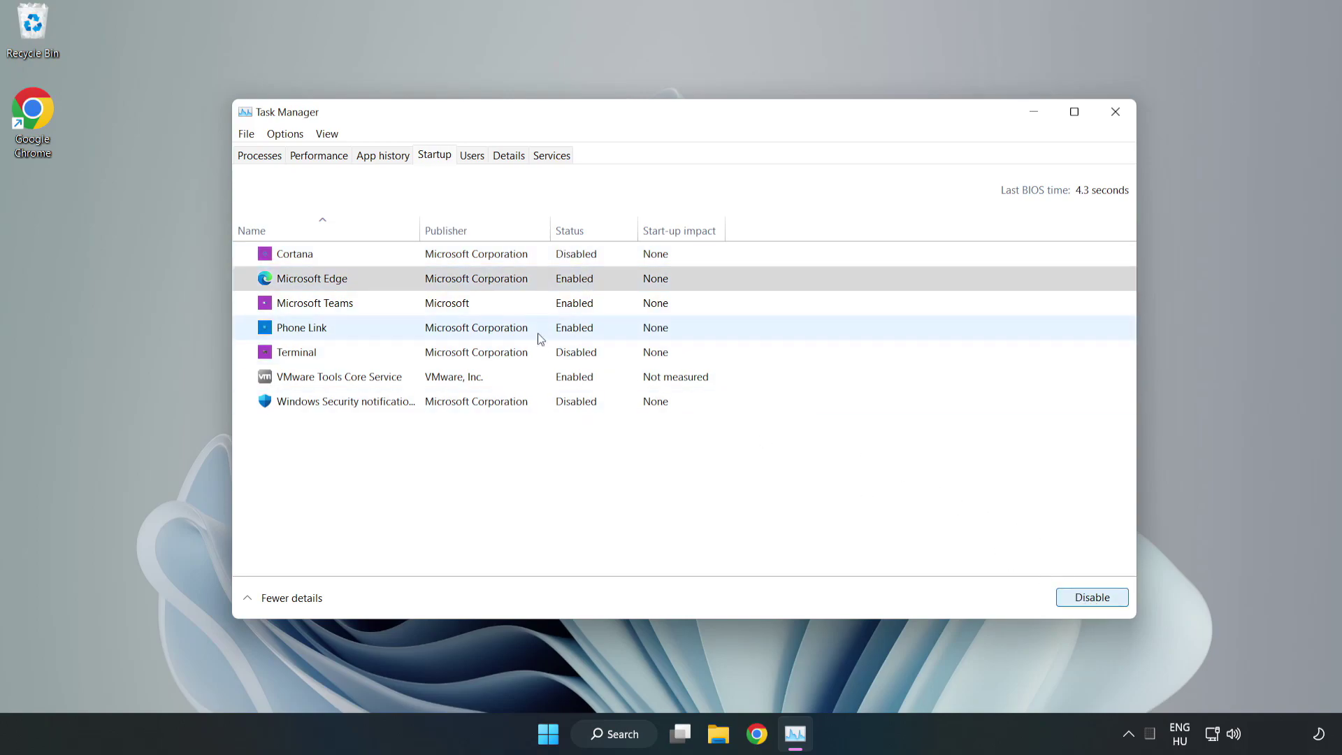
left_click(457, 302)
left_click(1062, 596)
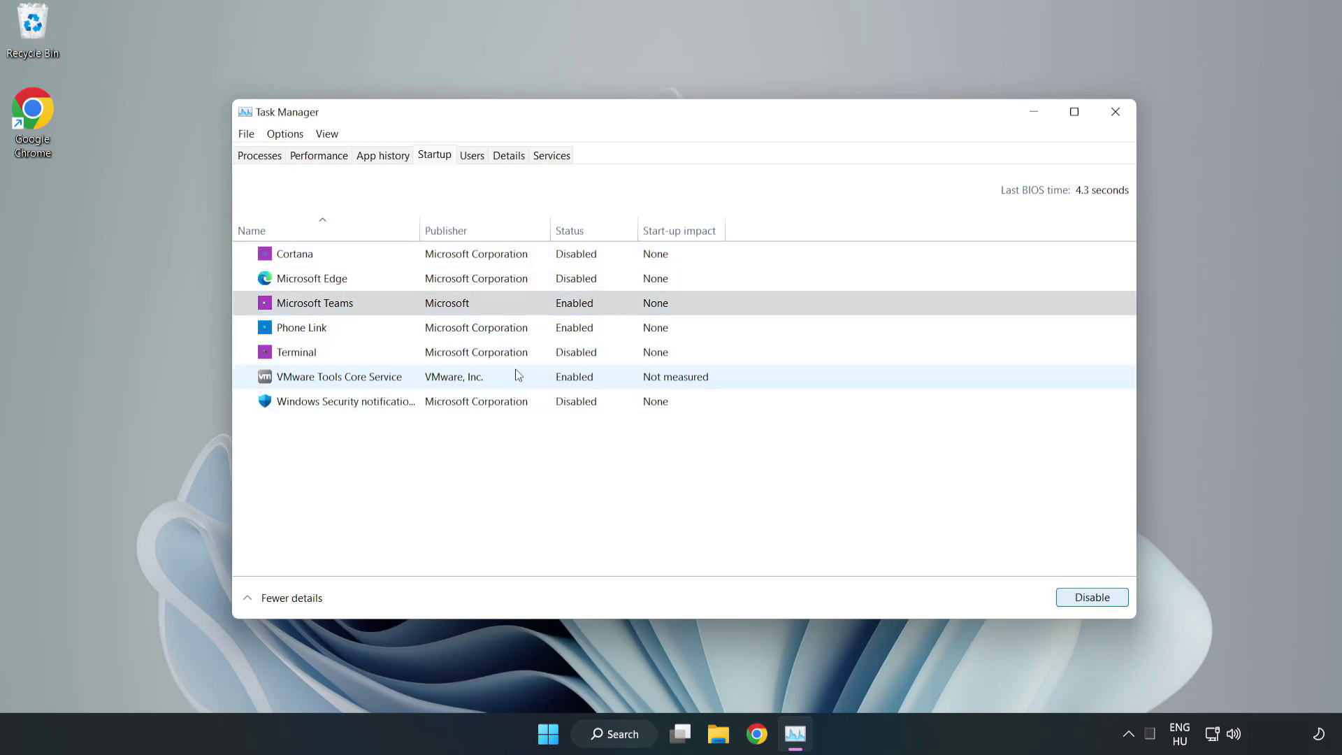
left_click(445, 329)
left_click(1116, 603)
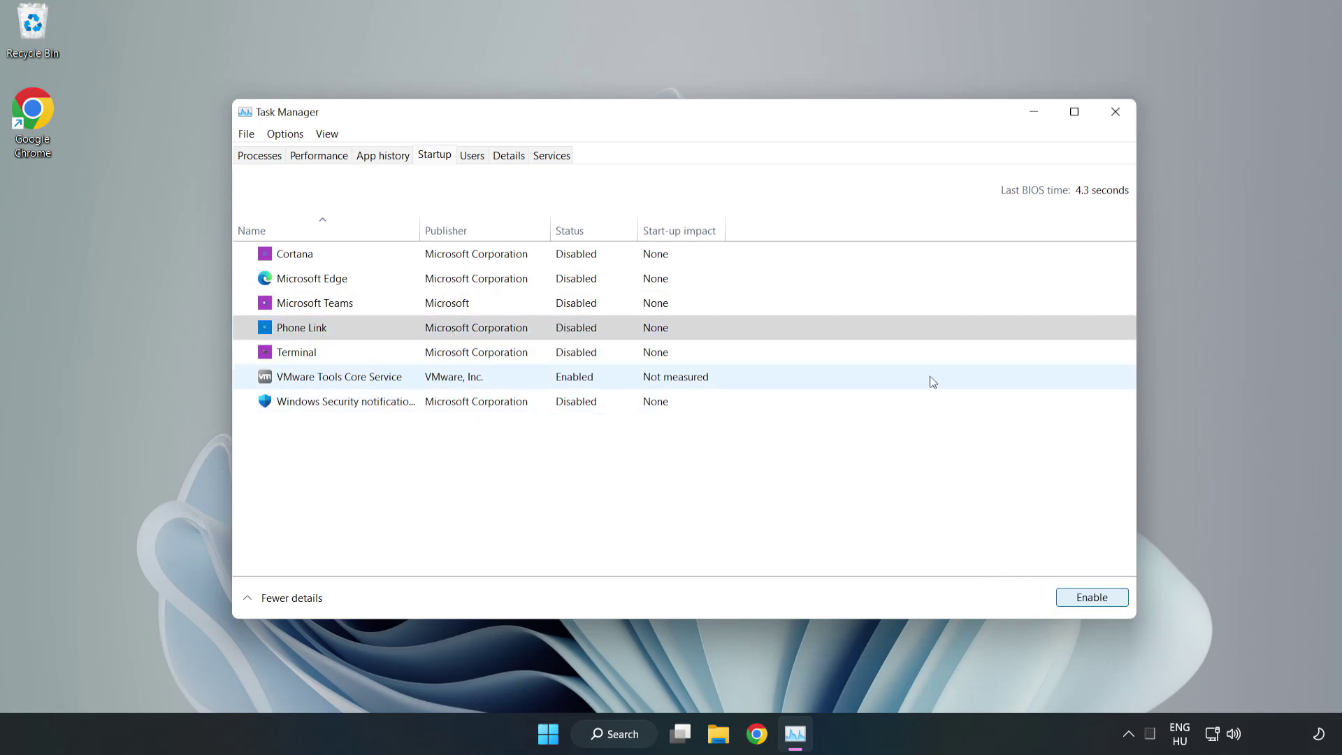
left_click(1116, 115)
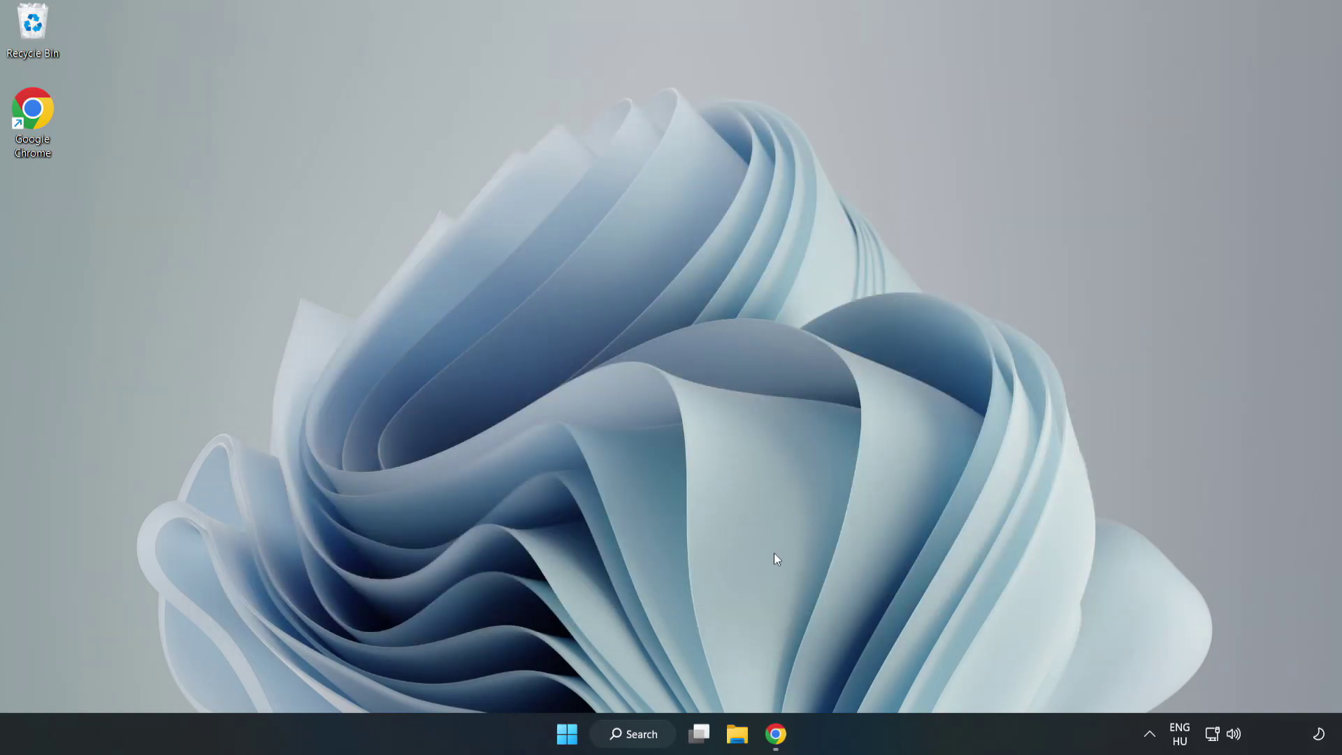
Download the DirectX End-User Runtime web installer from the browser page
left_click(776, 733)
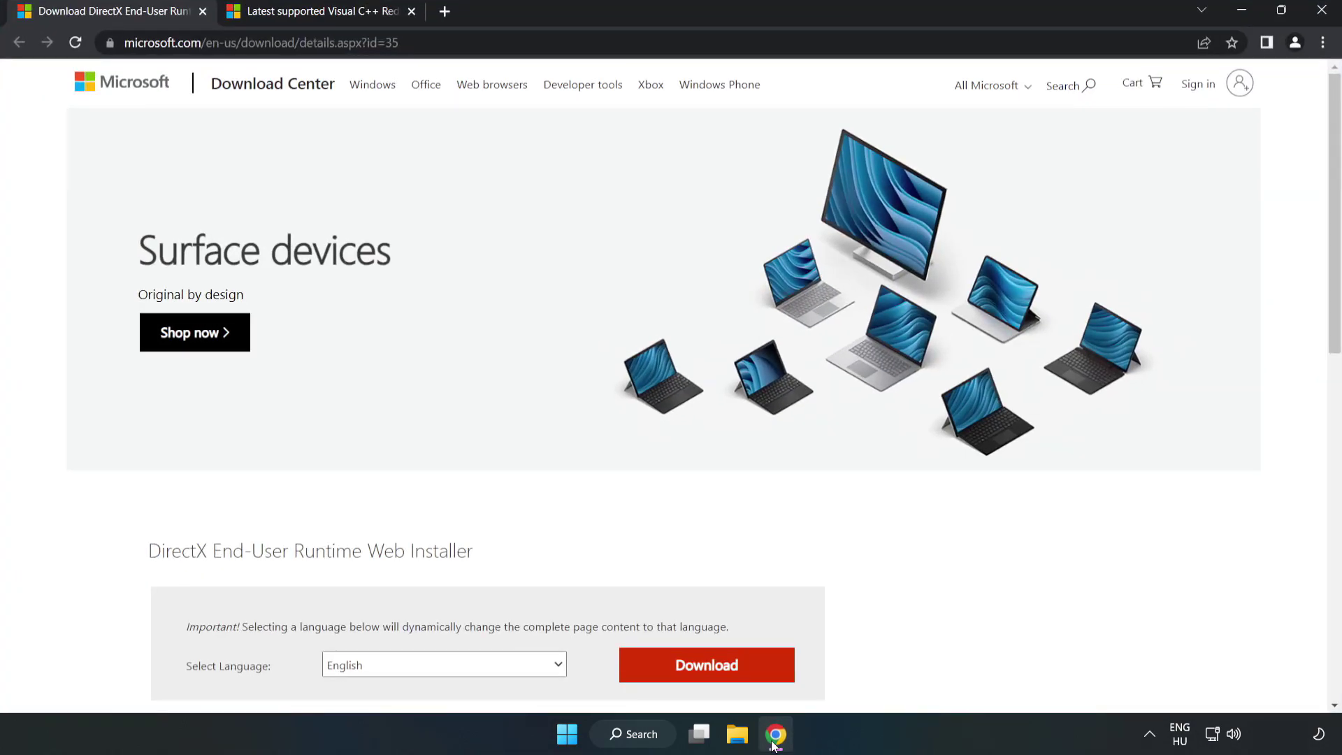
left_click_drag(399, 42, 211, 43)
left_click(257, 42)
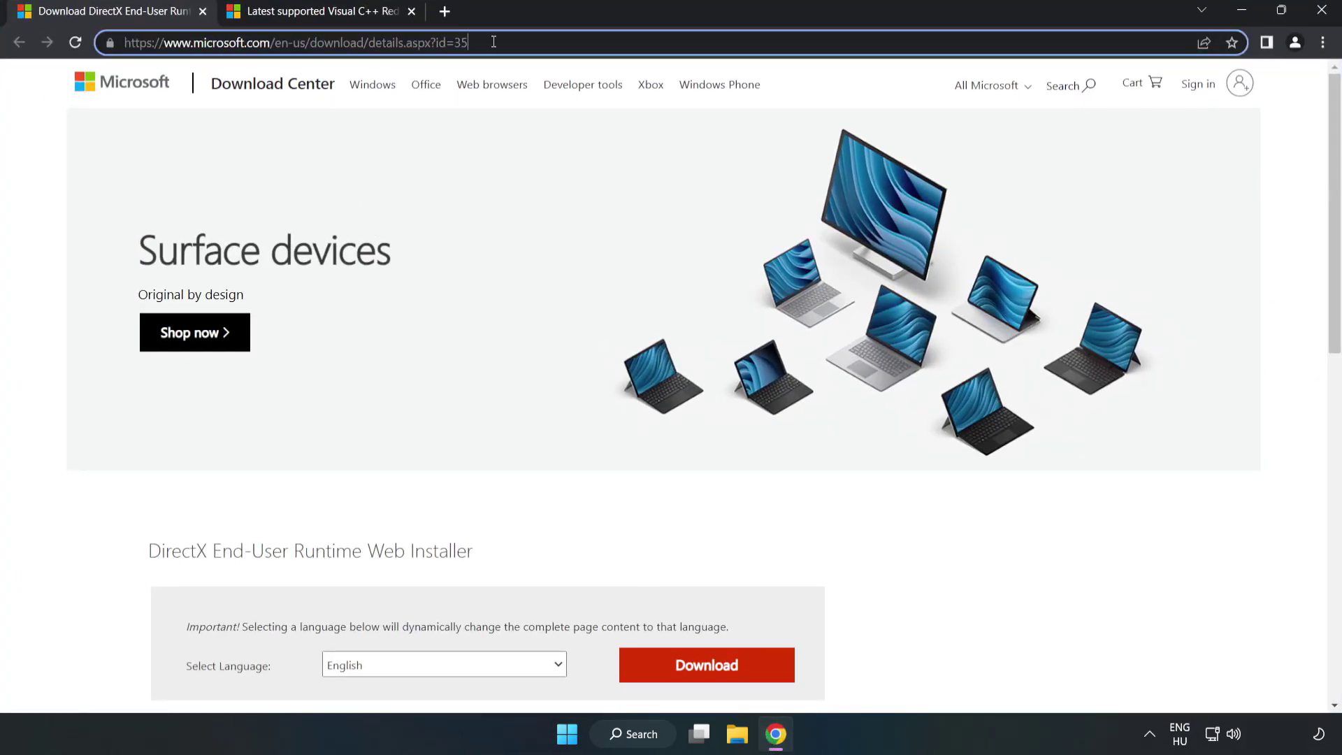
left_click(55, 160)
scroll(716, 458, "down", 3)
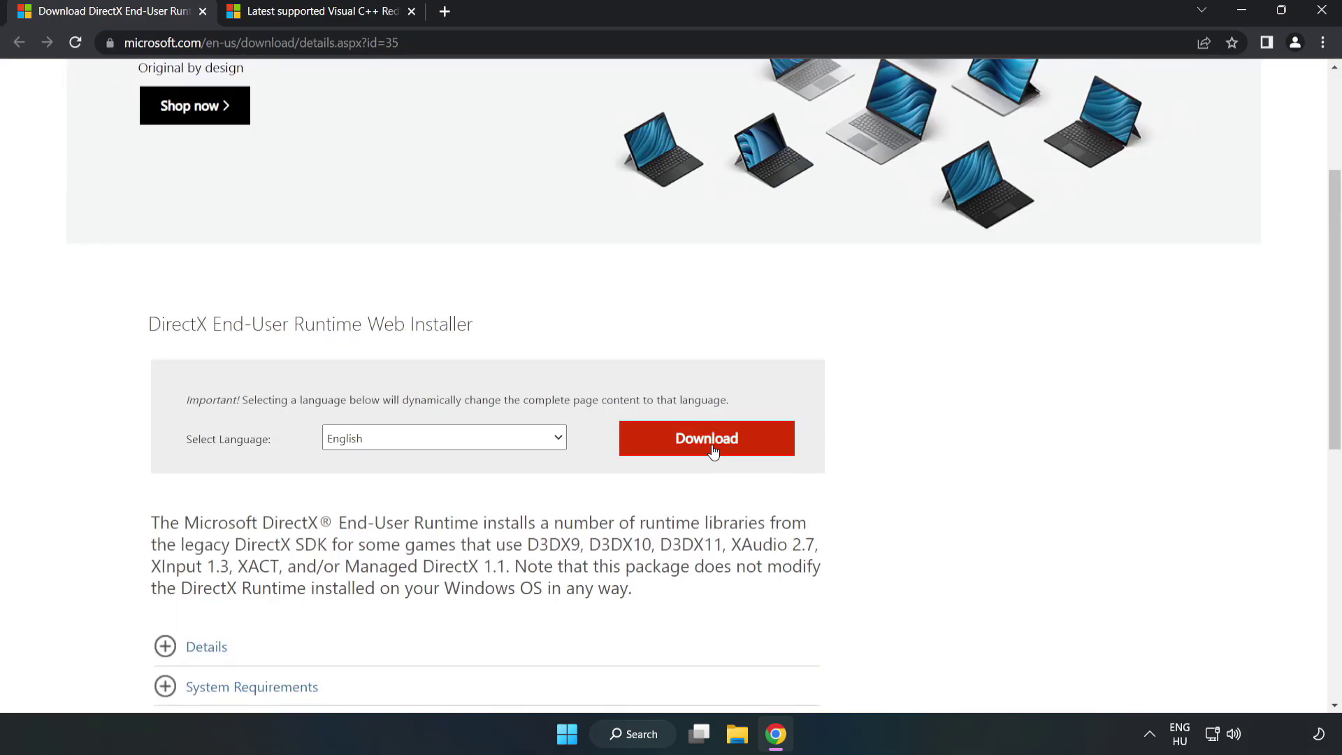
left_click(713, 438)
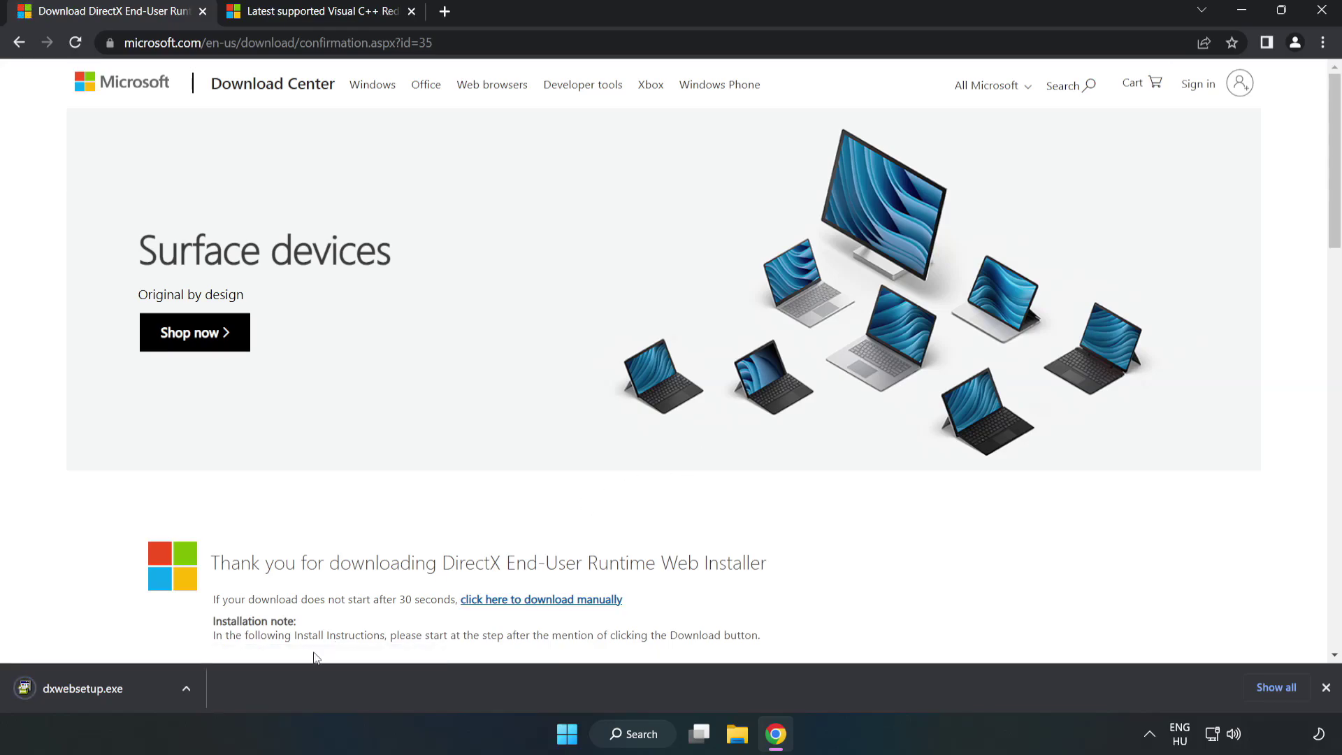
Run dxwebsetup.exe, accept the license, skip the Bing Bar offer, and finish setup
left_click(99, 689)
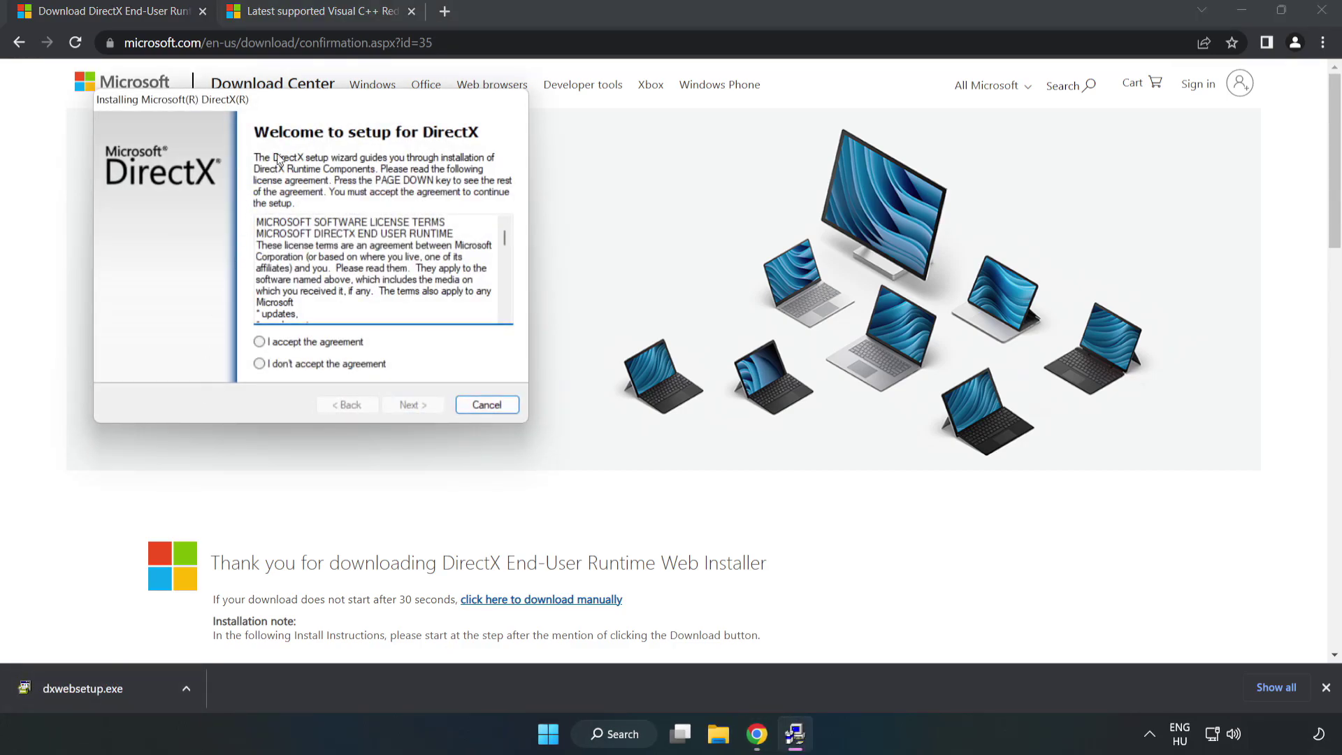
left_click_drag(305, 108, 653, 225)
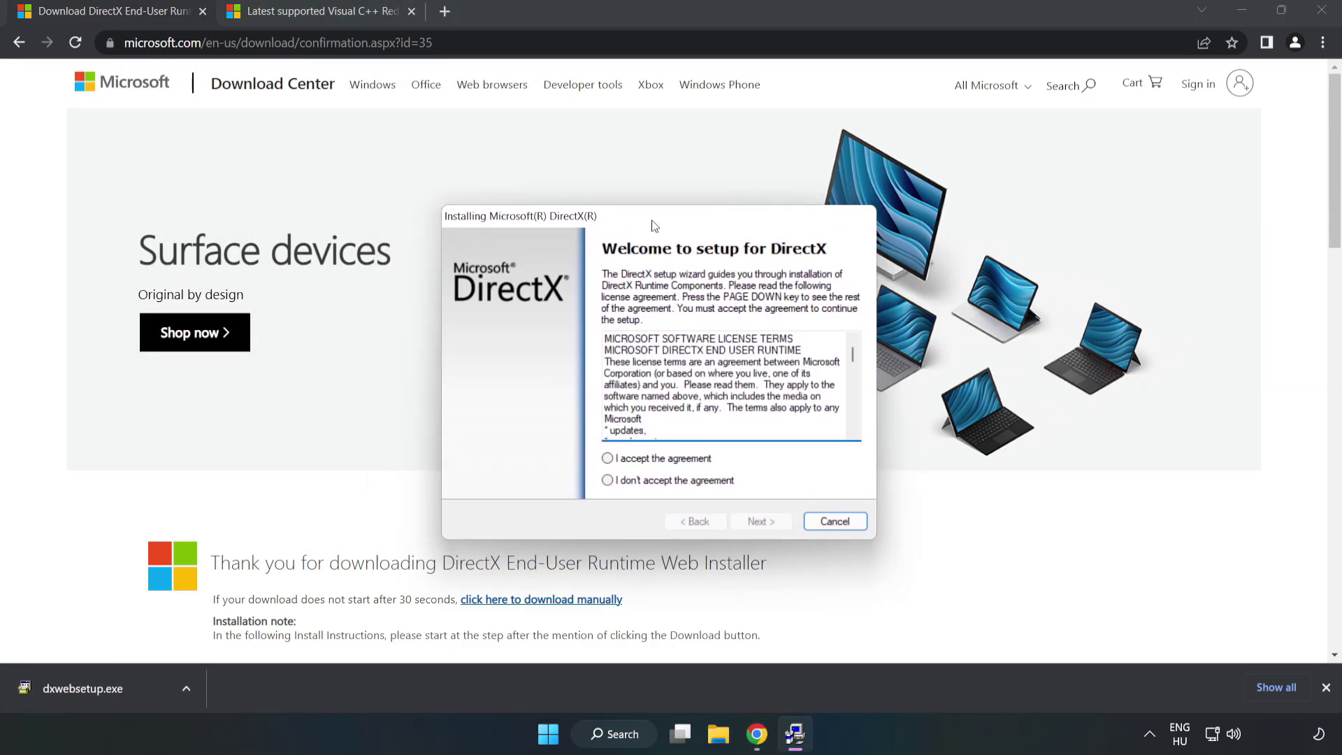
left_click_drag(852, 355, 847, 433)
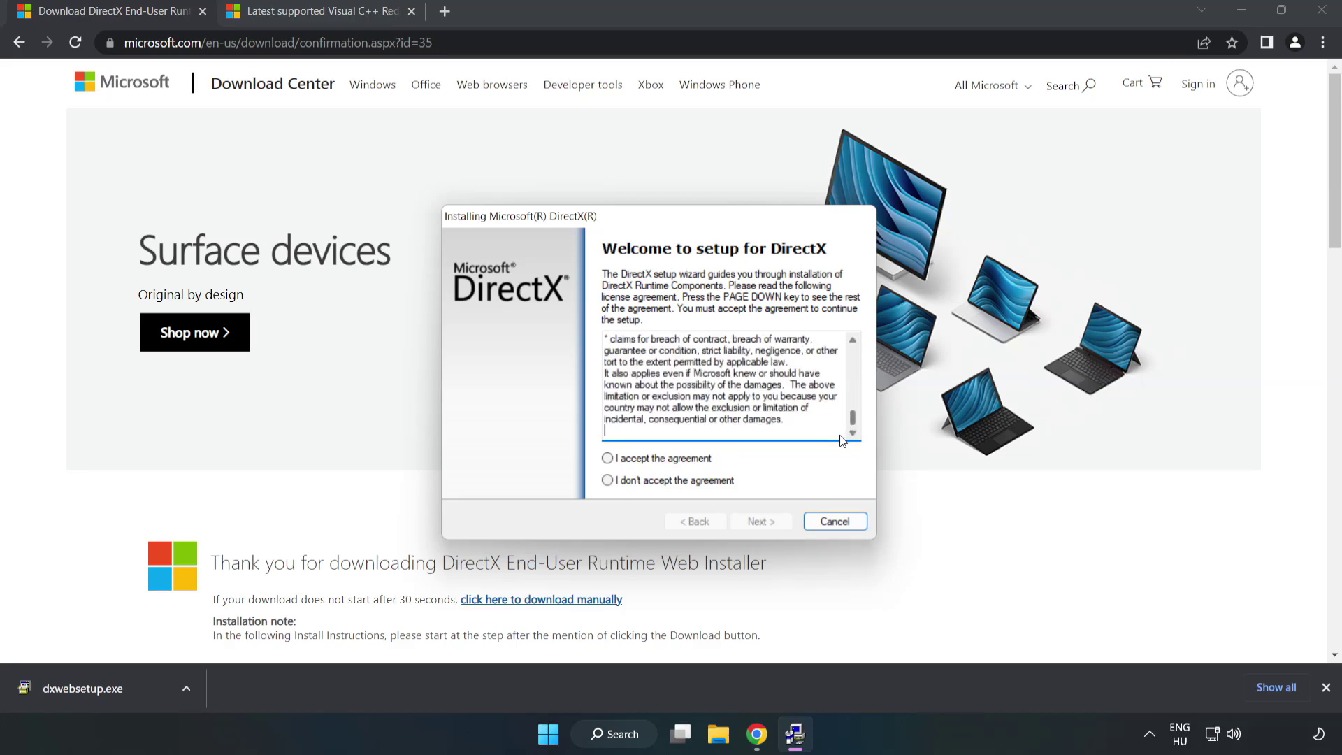
left_click(620, 460)
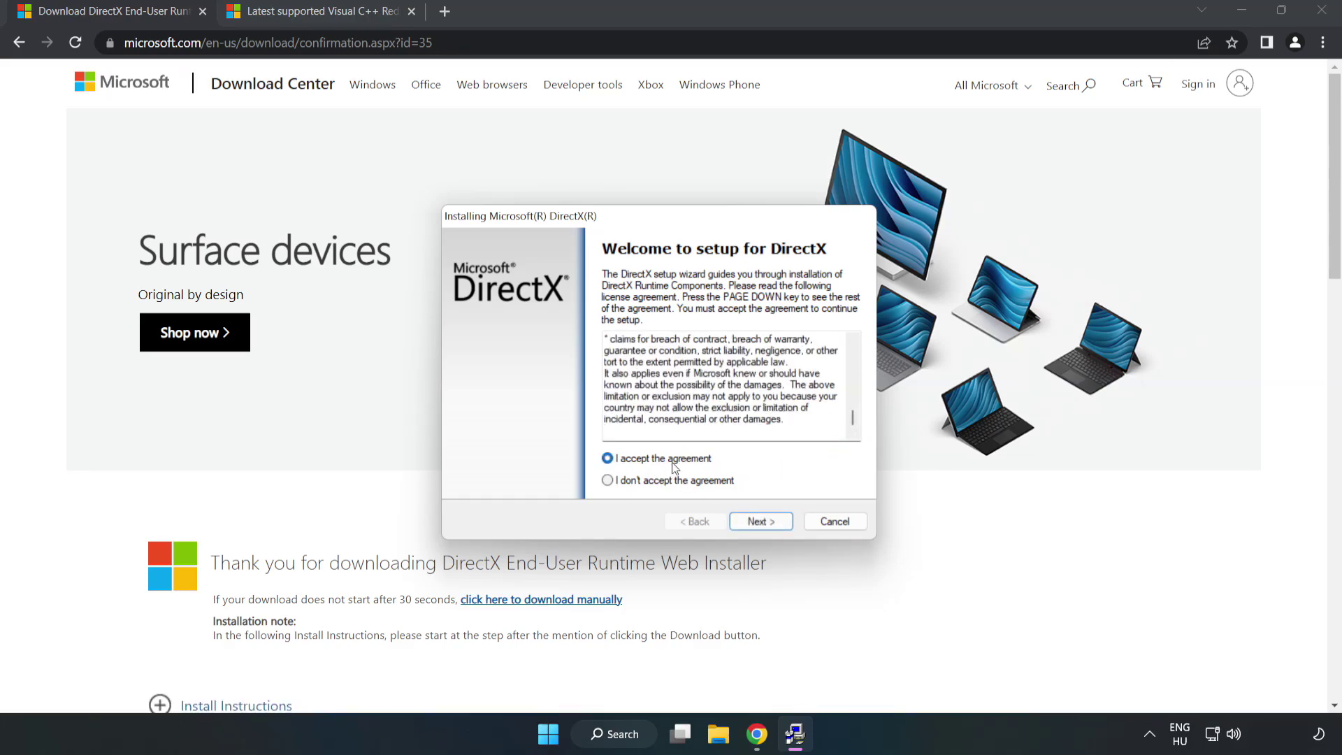
left_click(760, 521)
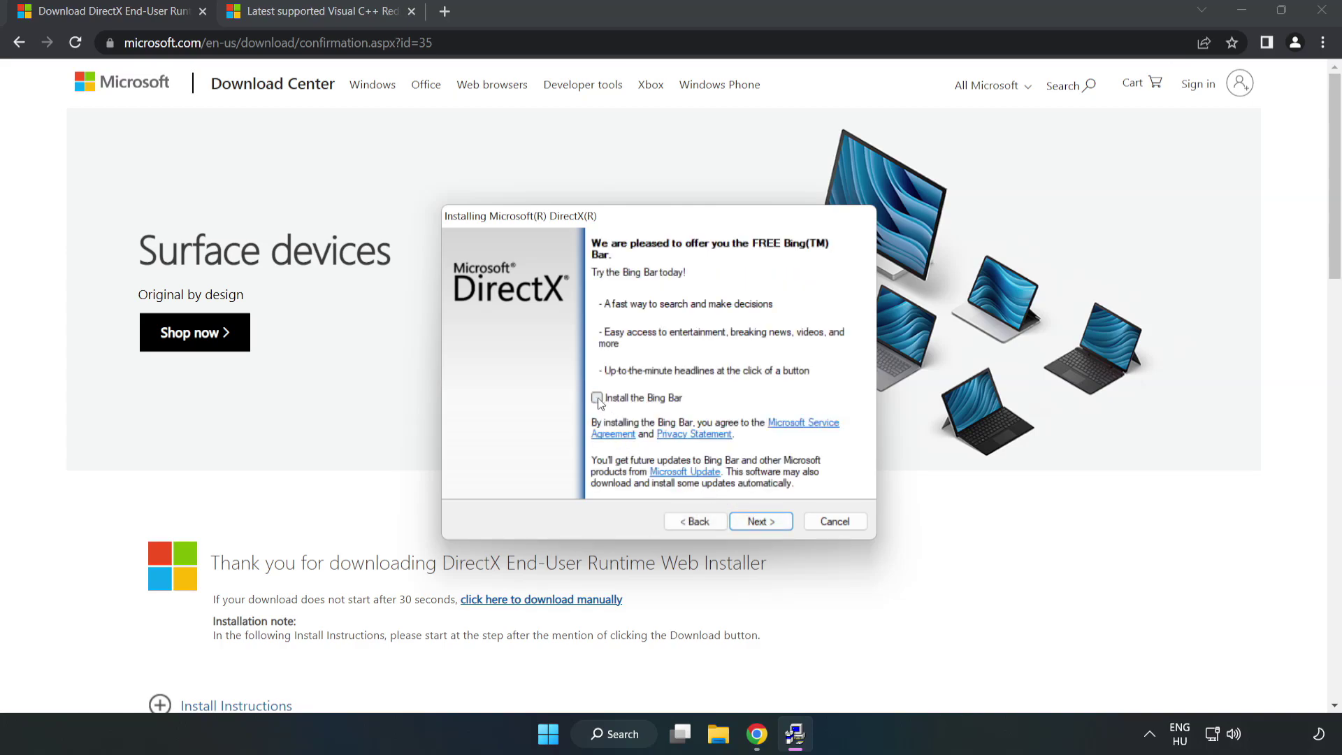
left_click(771, 523)
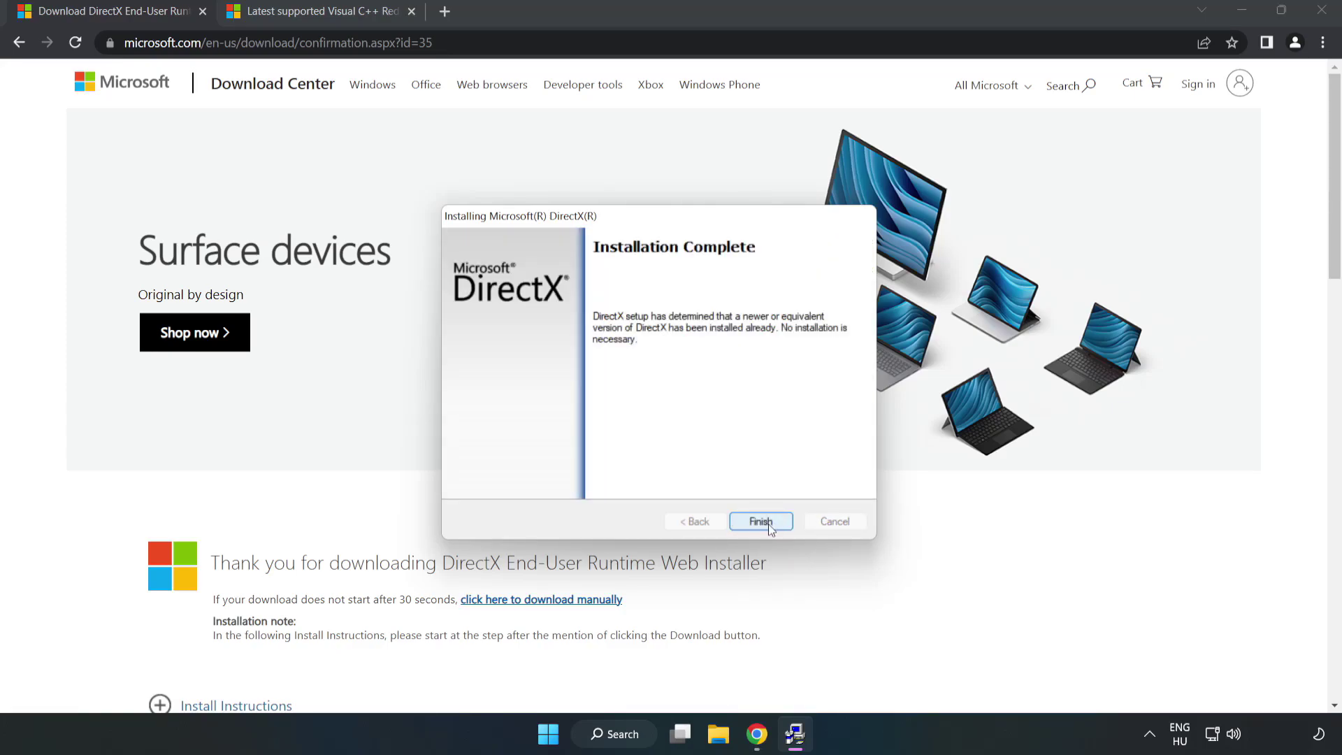
left_click(761, 521)
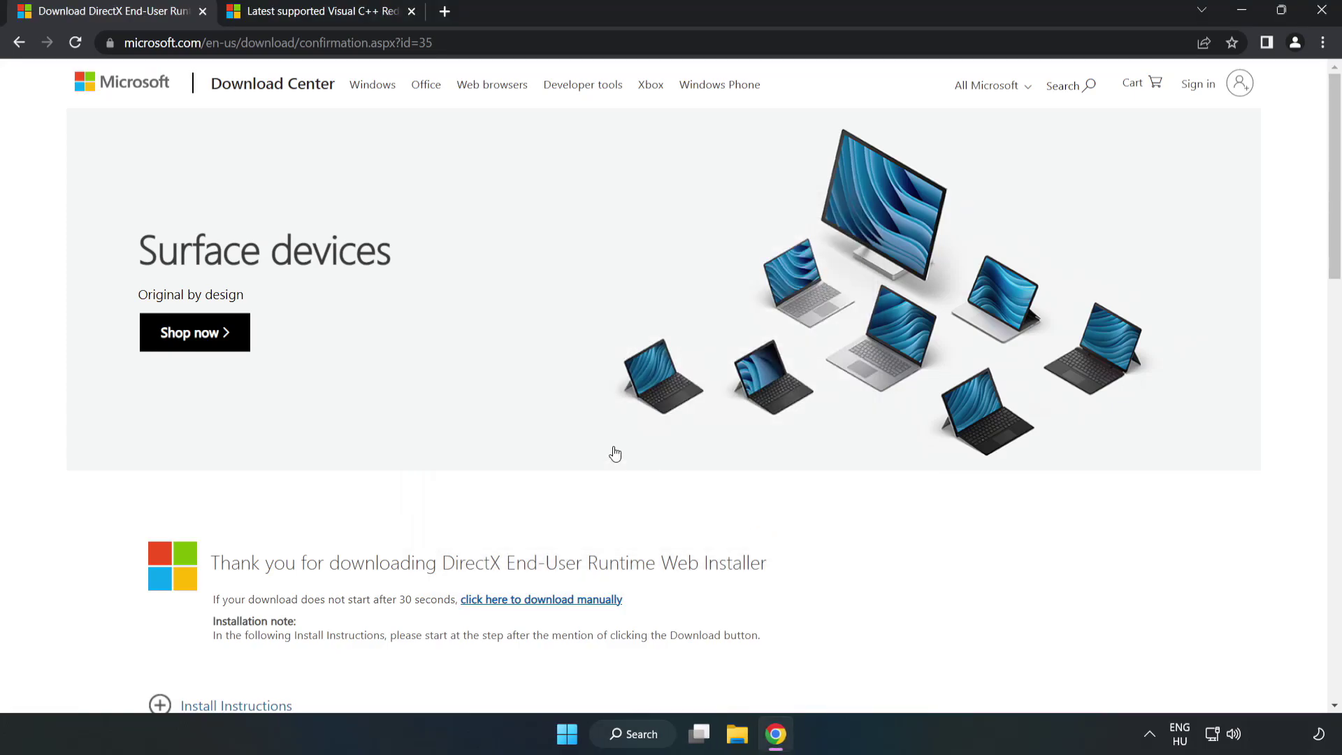
Close the DirectX page and download the ARM64, x86 and x64 Visual C++ redistributables
left_click(202, 12)
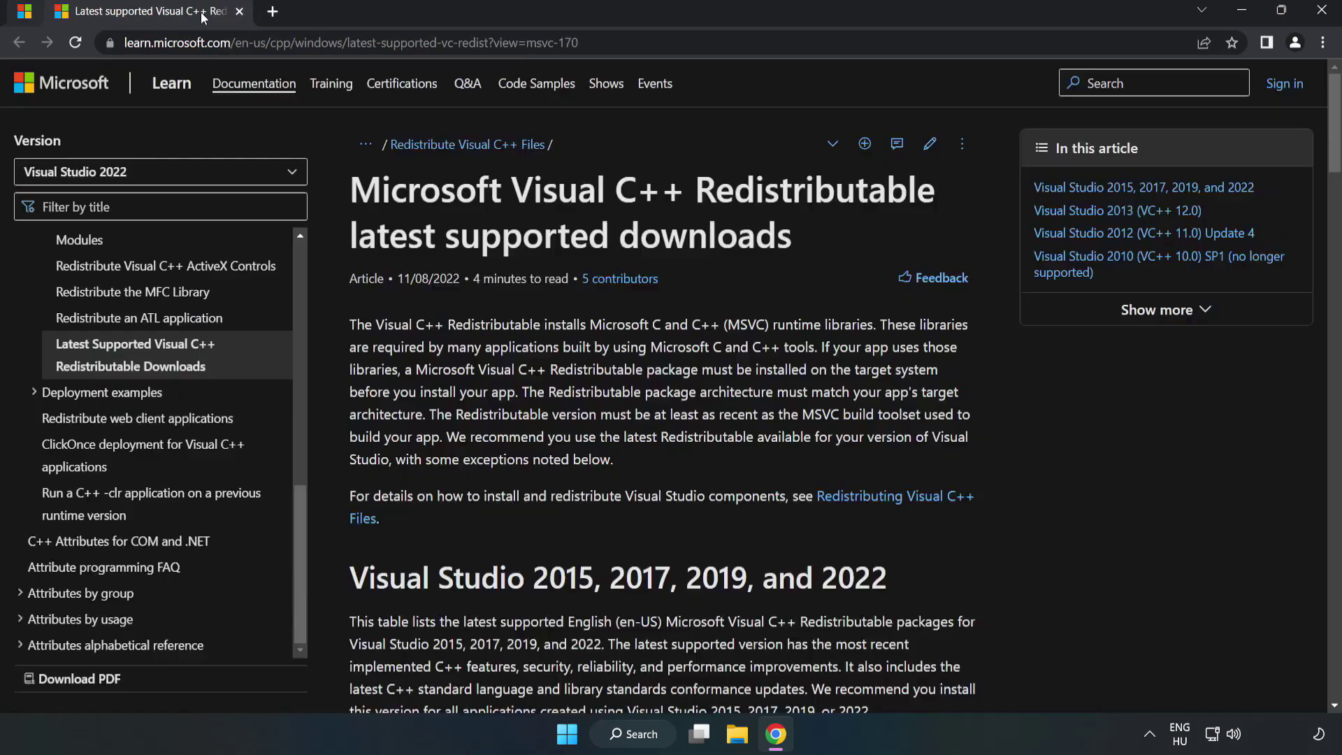
left_click(651, 42)
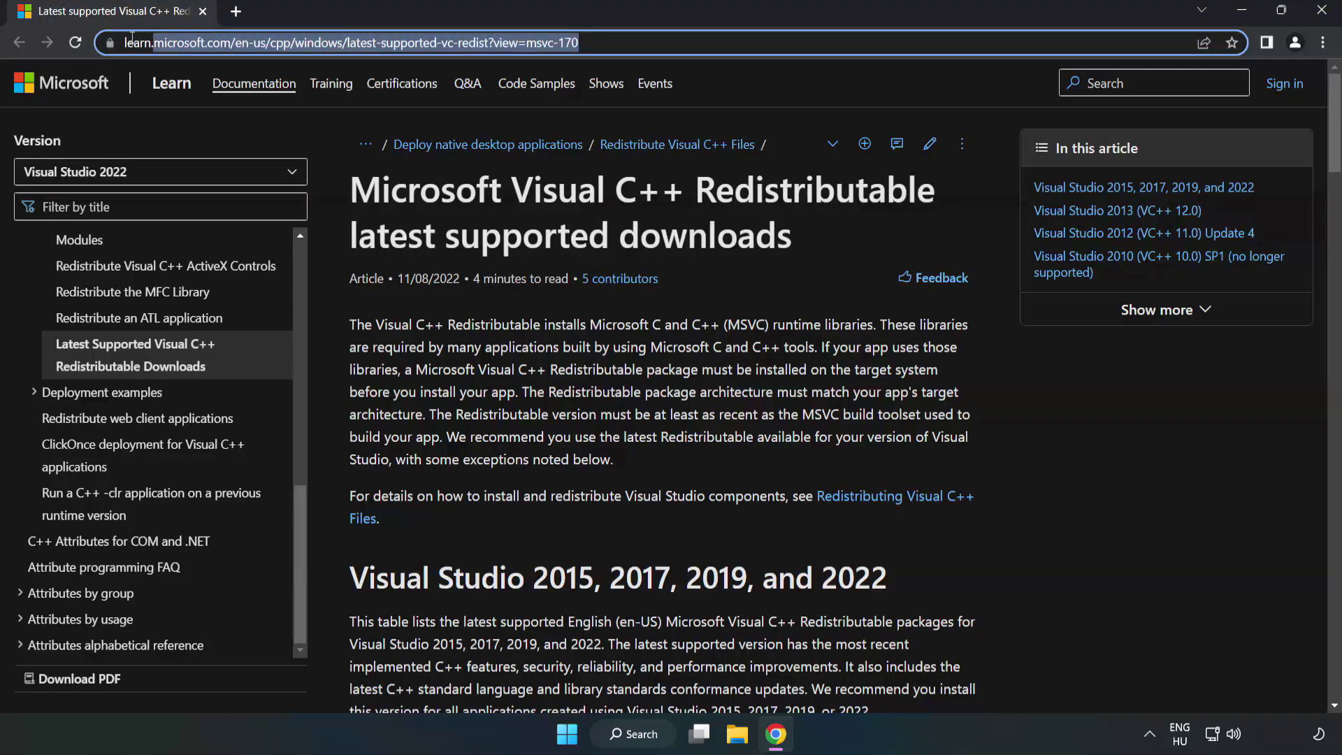
left_click(651, 42)
left_click(542, 250)
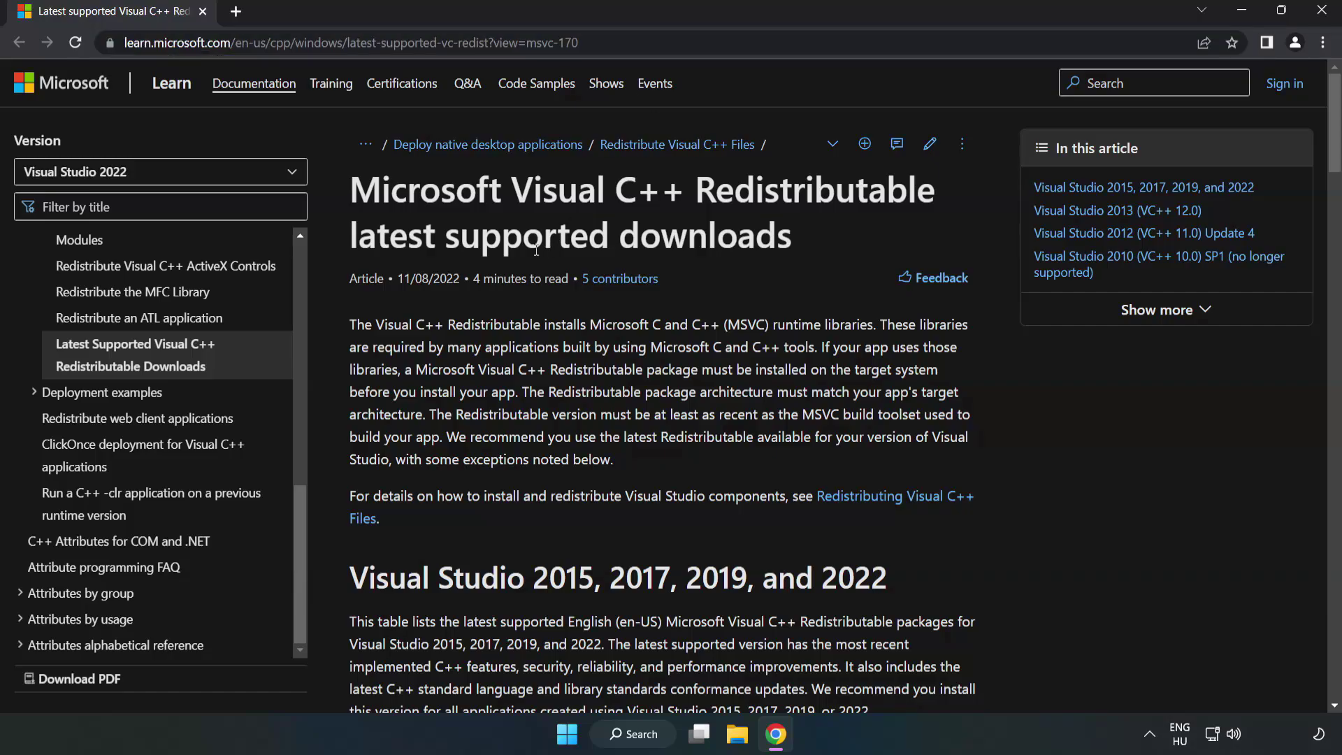
scroll(537, 253, "down", 6)
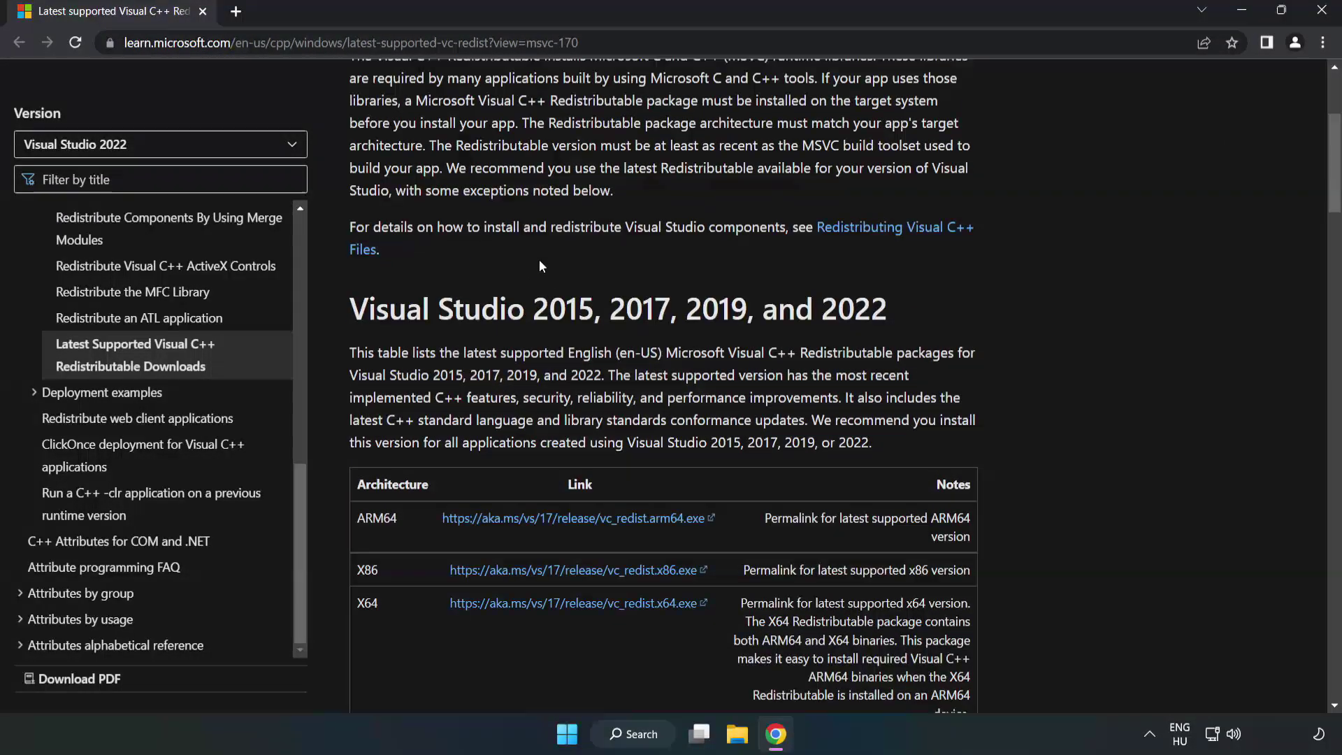
scroll(540, 262, "up", 1)
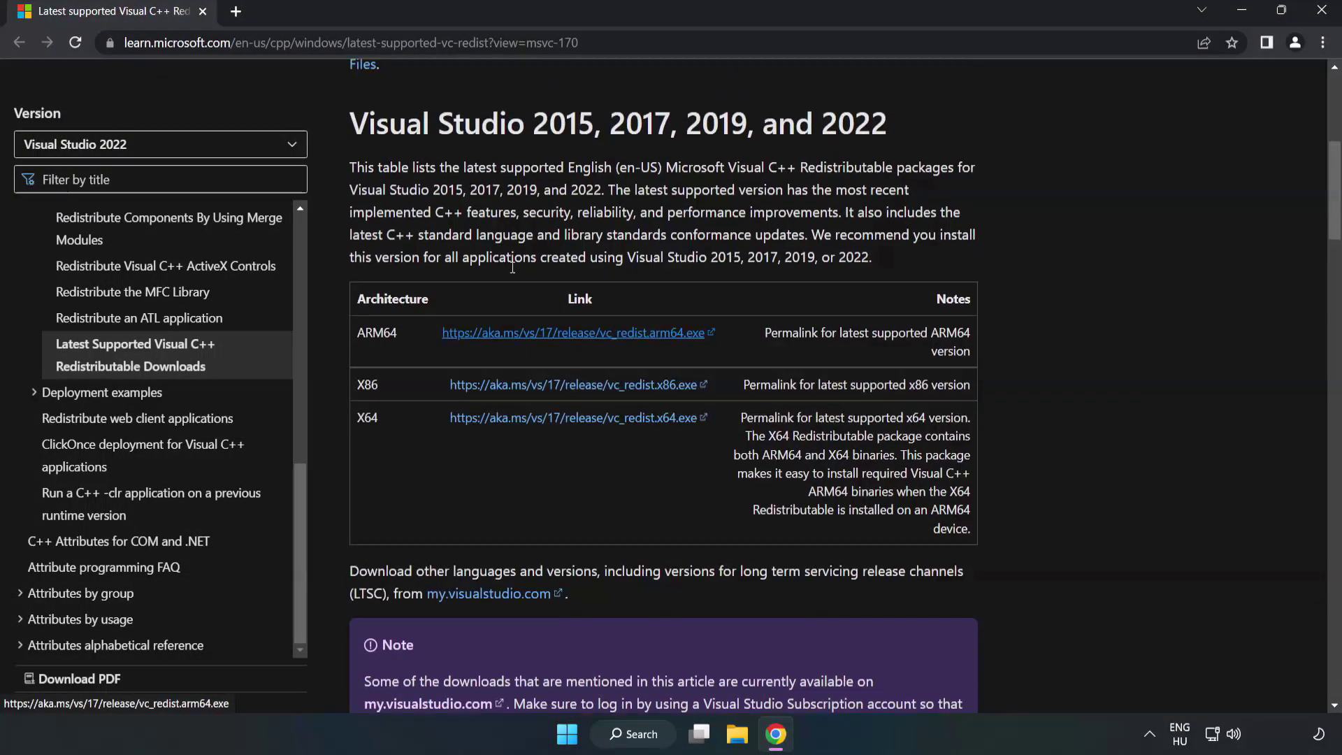
left_click_drag(358, 138, 891, 140)
left_click(590, 314)
left_click(544, 348)
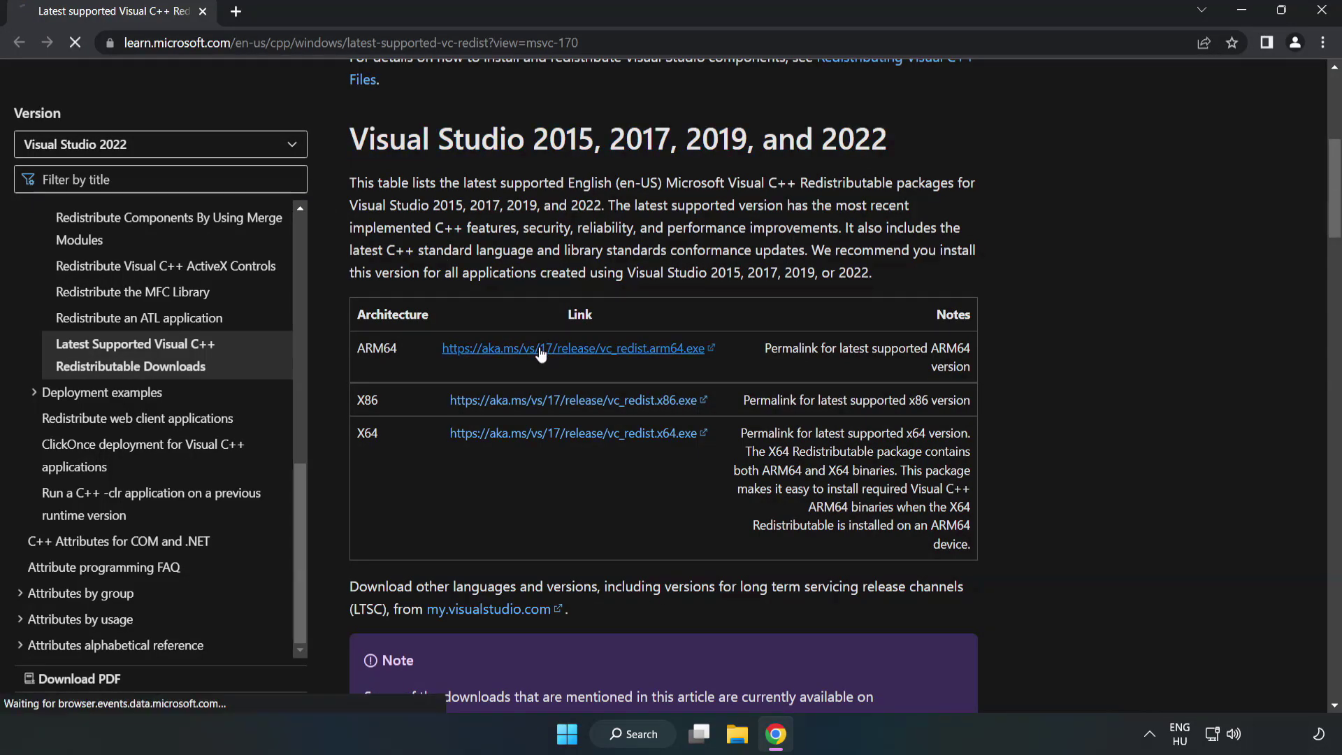
left_click(546, 413)
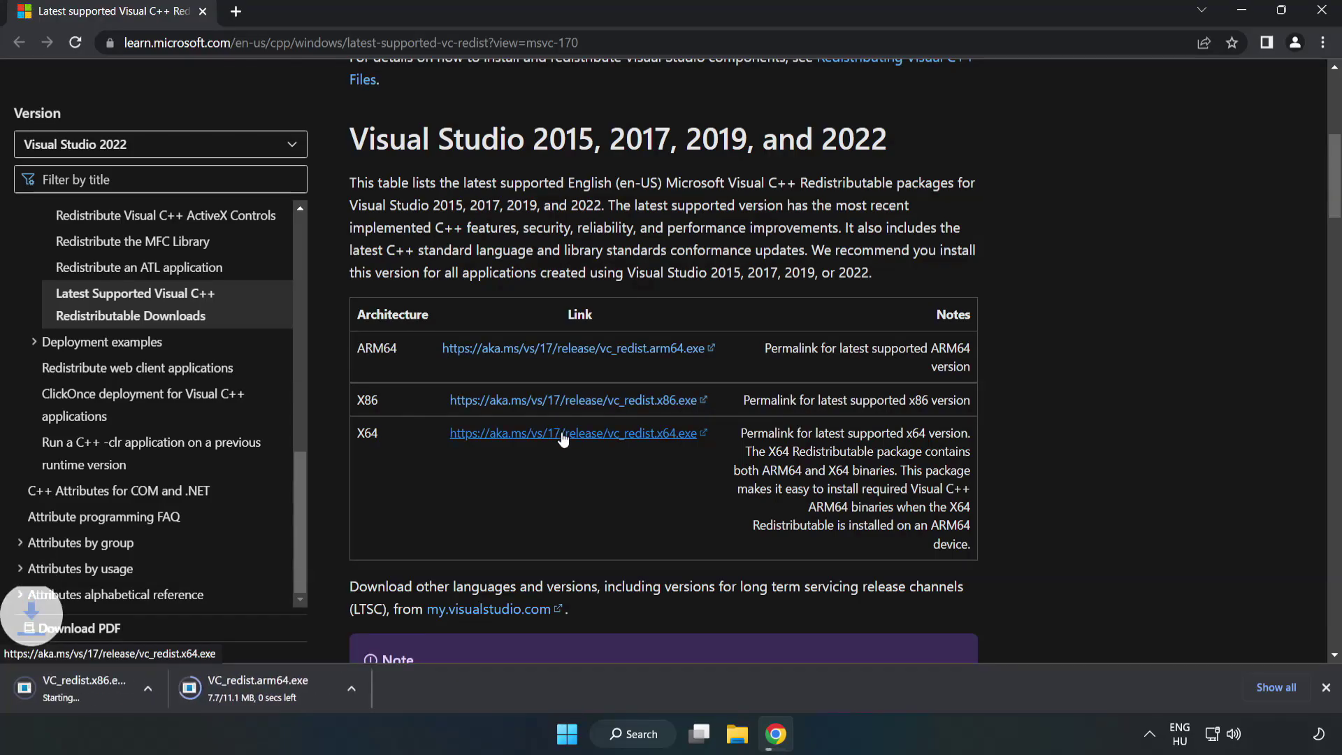
left_click(563, 438)
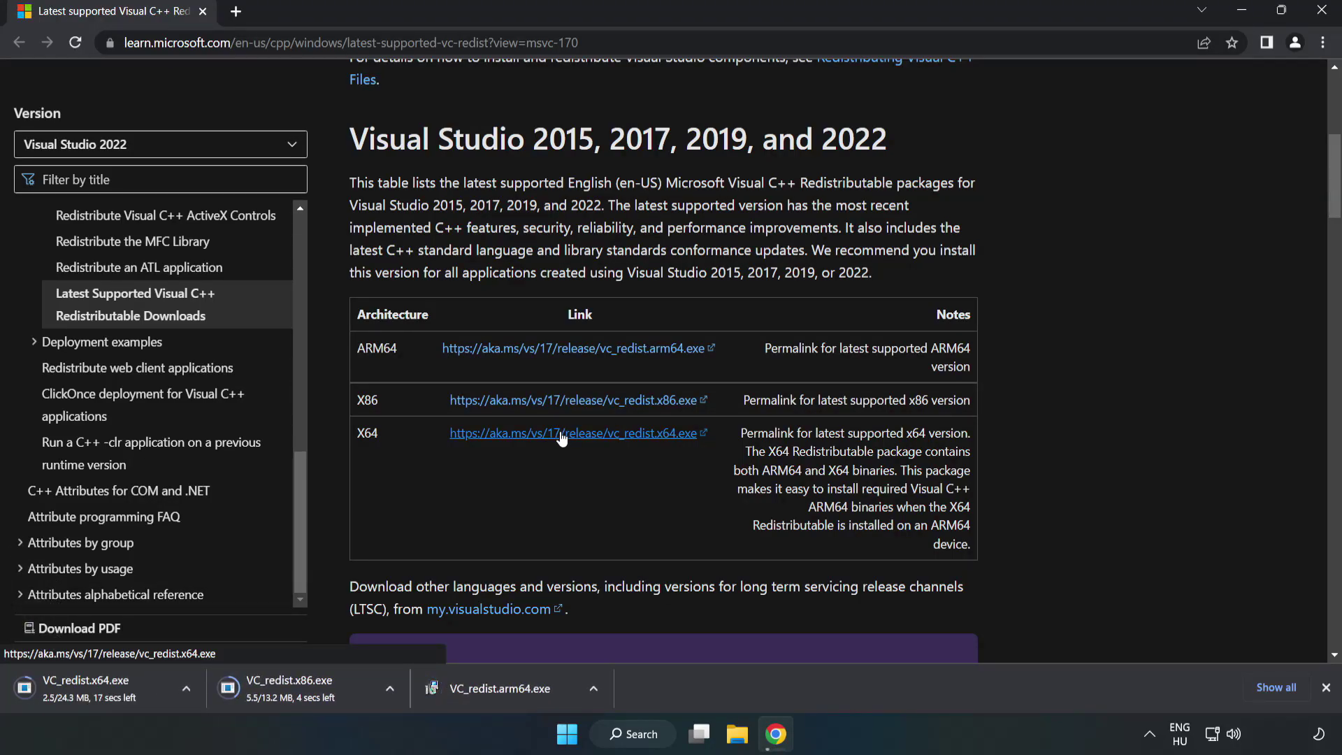
Attempt the ARM64 Visual C++ install with license accepted; it fails as unsupported
left_click(512, 689)
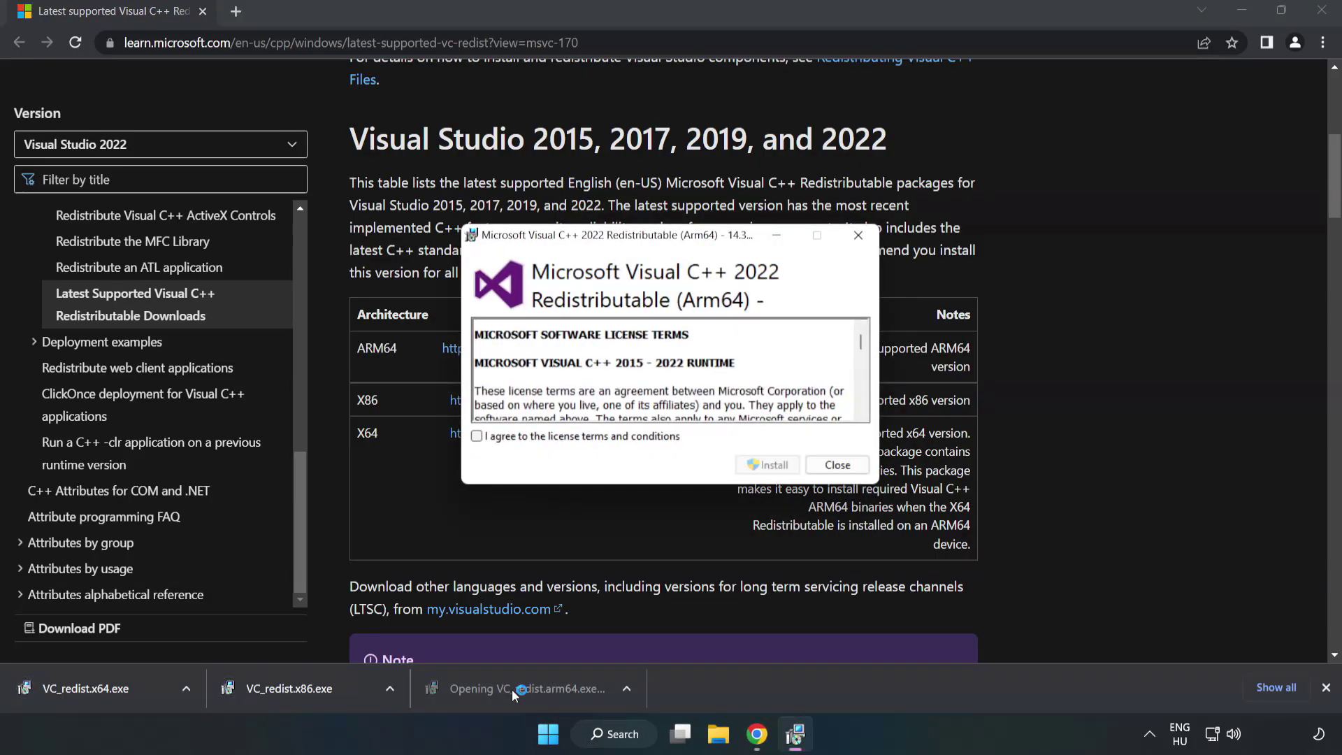
left_click_drag(860, 341, 863, 409)
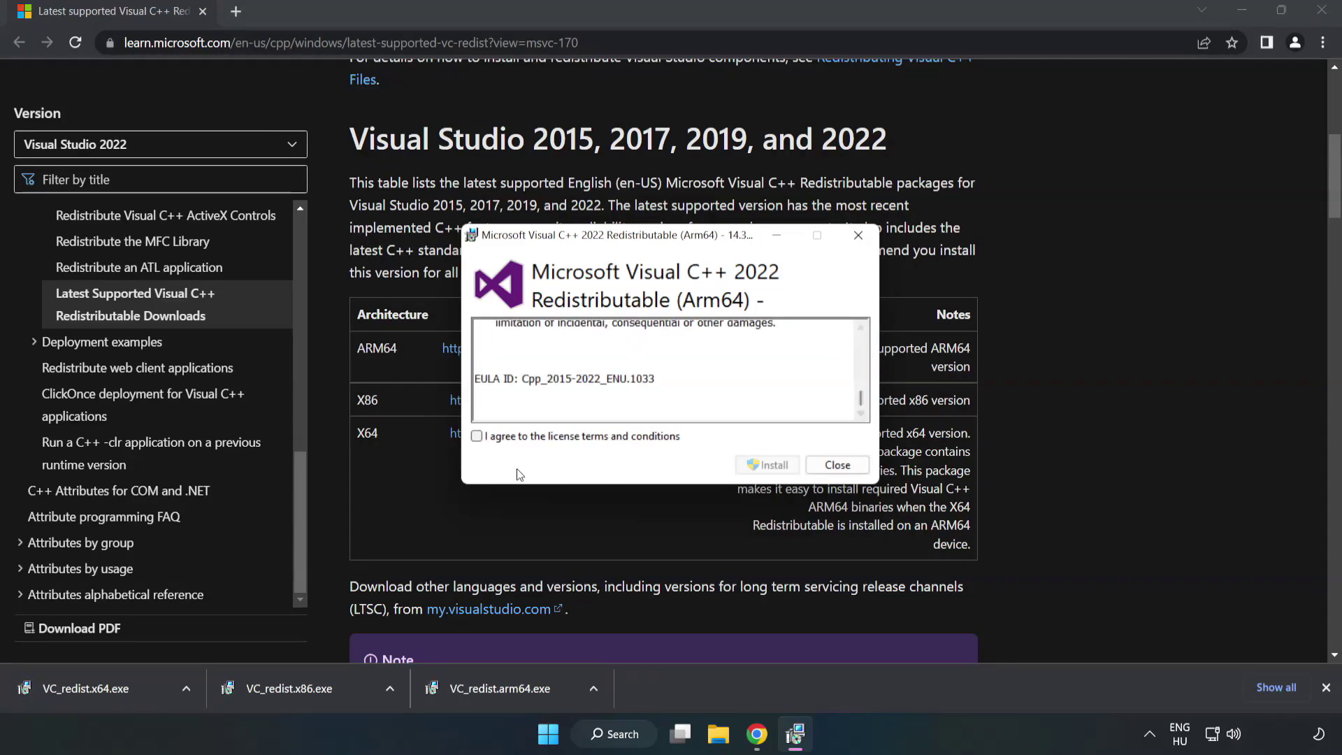
left_click(477, 436)
left_click(768, 467)
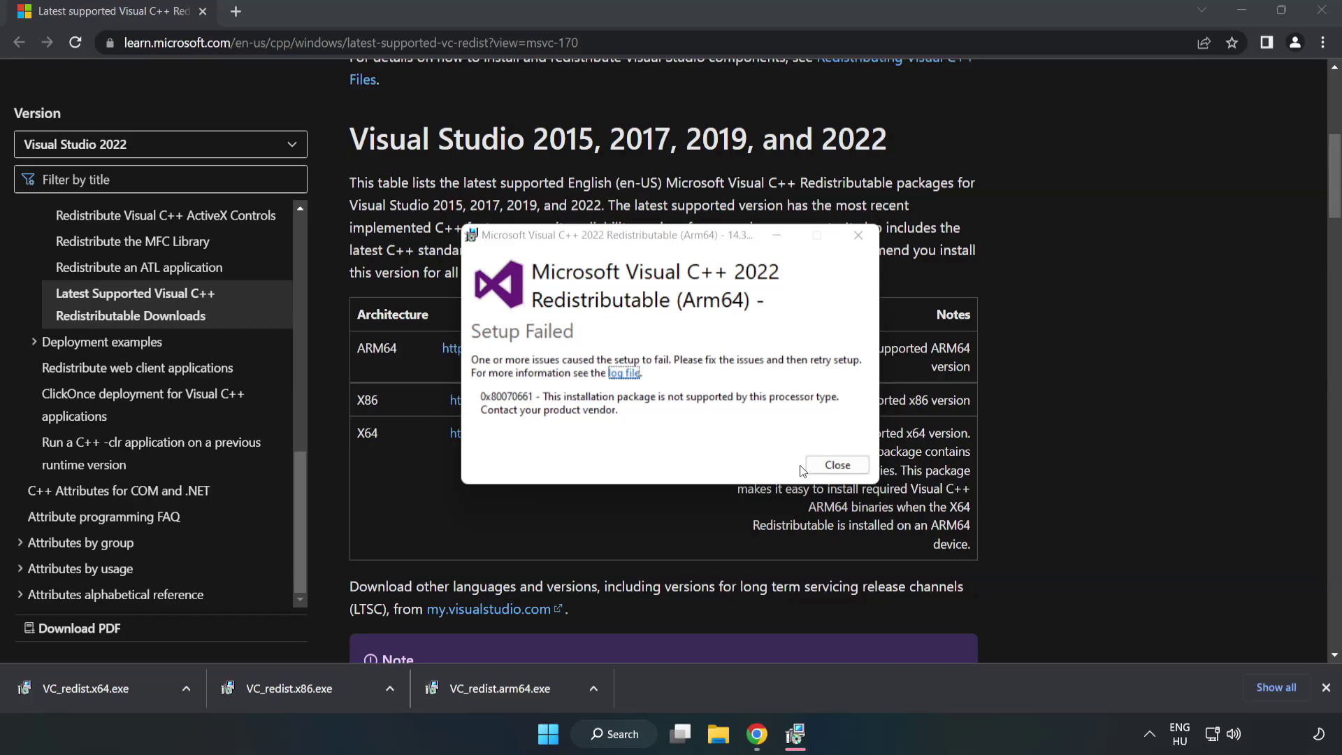
left_click(837, 465)
left_click(296, 685)
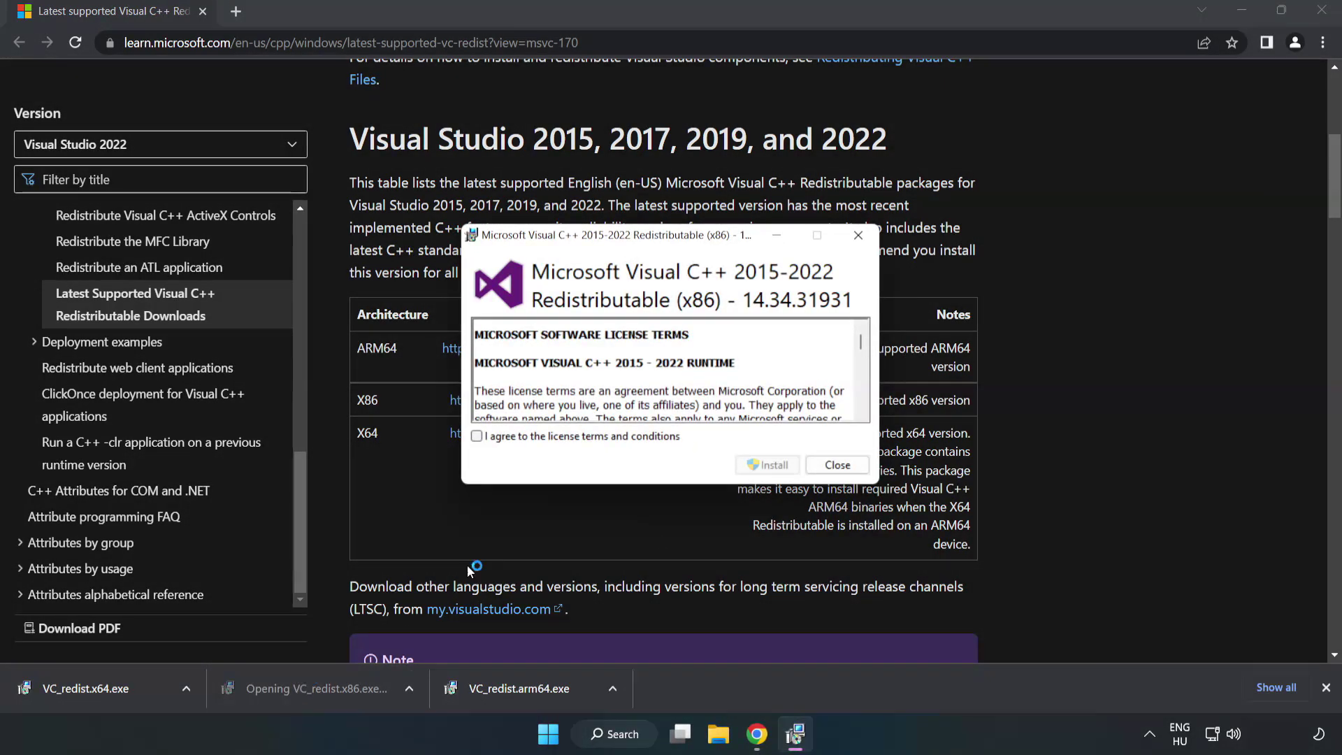
Install the x86 Visual C++ 2015-2022 Redistributable, accepting the license terms
scroll(841, 346, "down", 15)
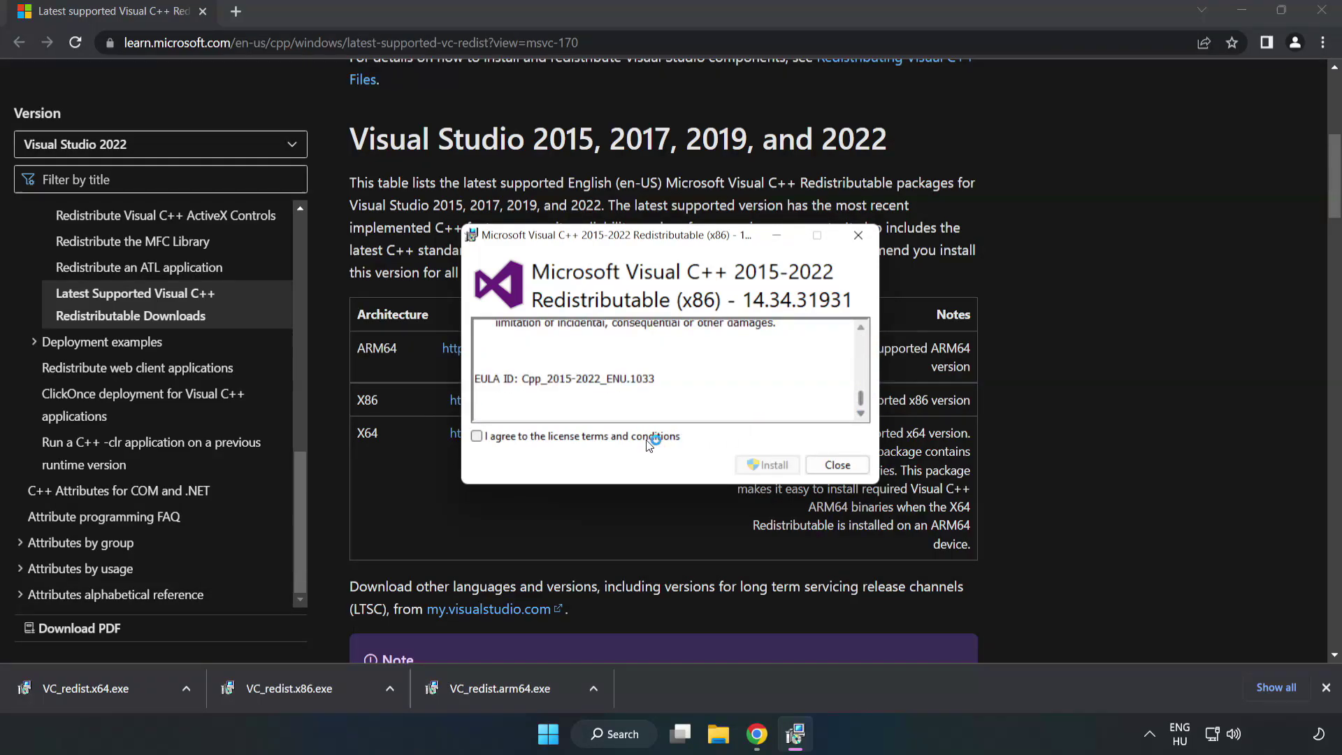
left_click(478, 438)
left_click(761, 465)
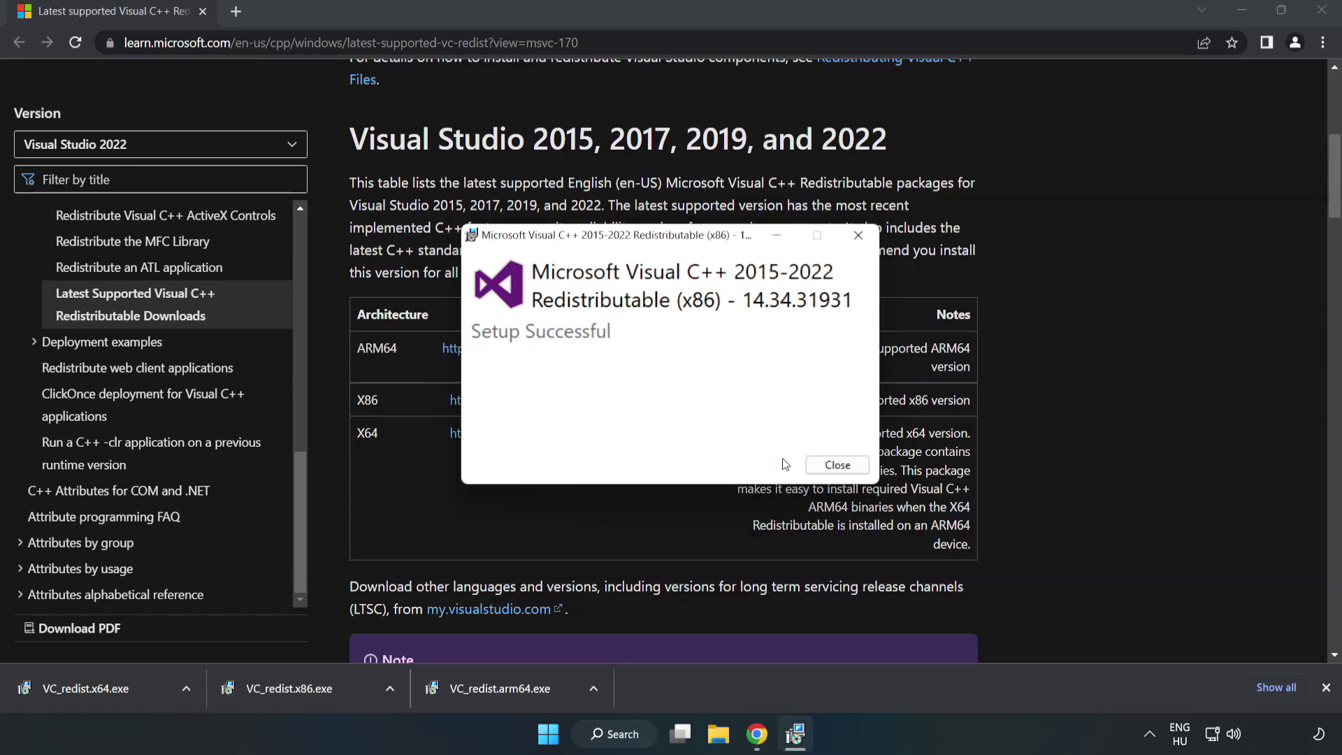
left_click(837, 465)
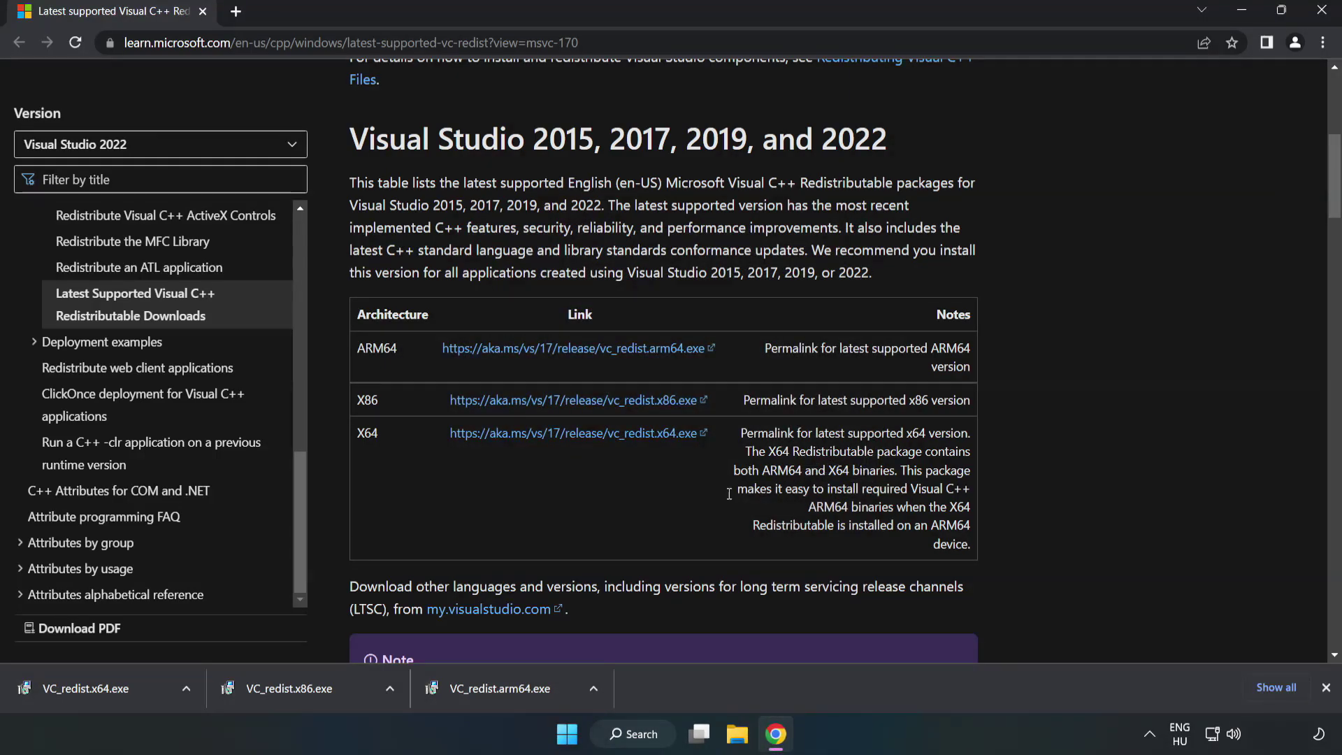
Install the x64 Visual C++ 2015-2022 Redistributable successfully, then close Chrome
left_click(73, 687)
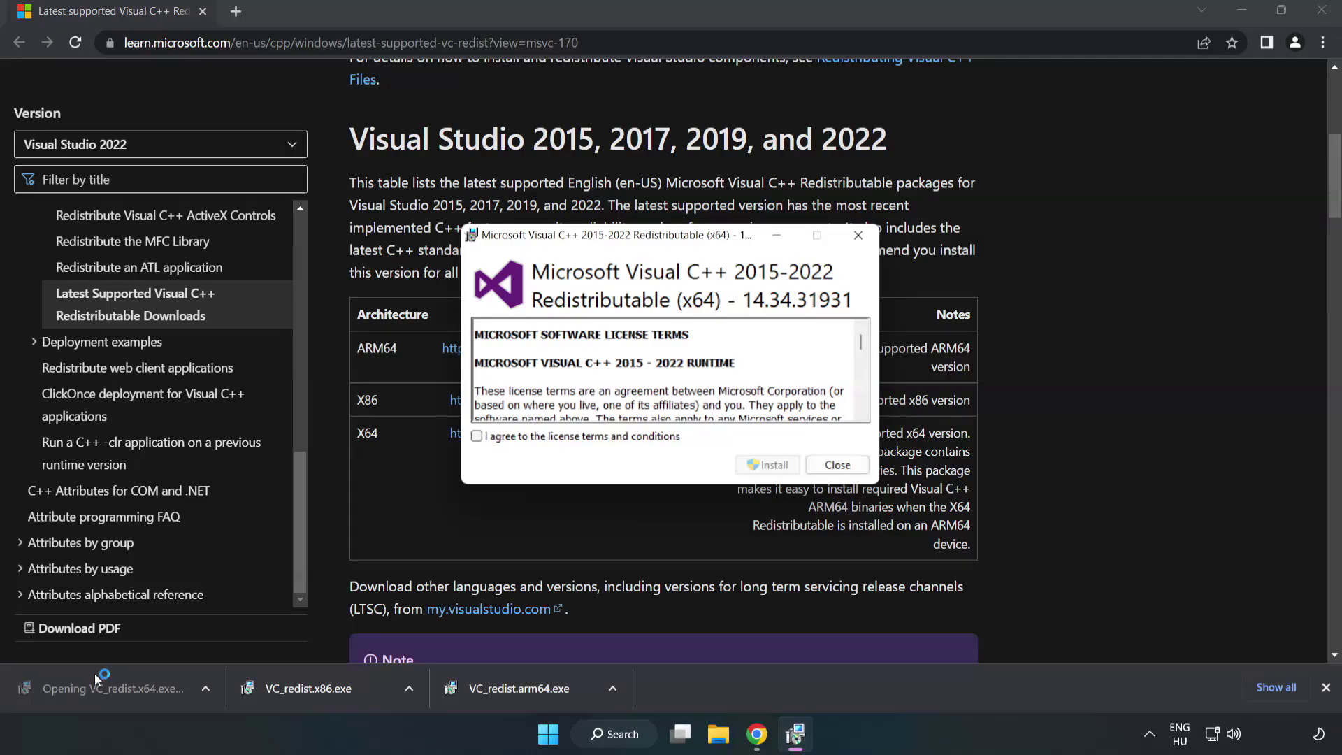
left_click_drag(861, 345, 863, 407)
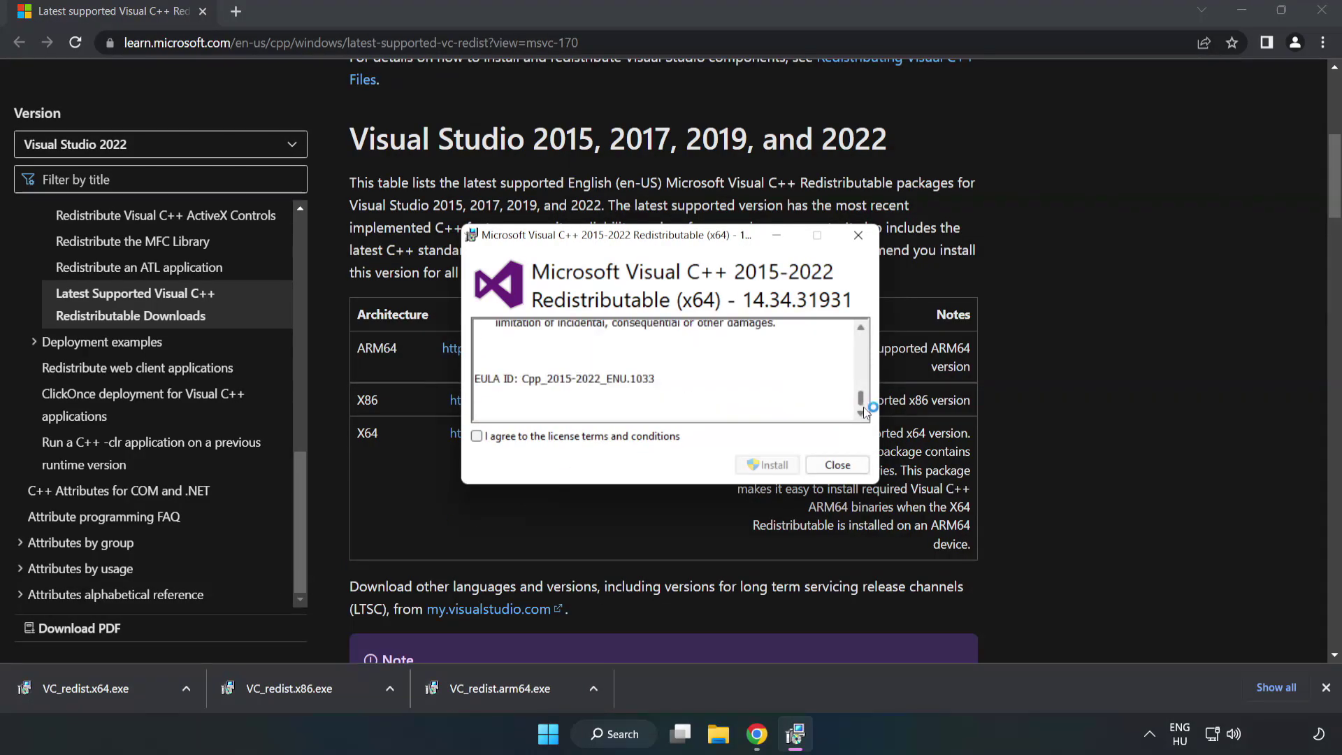
left_click(477, 436)
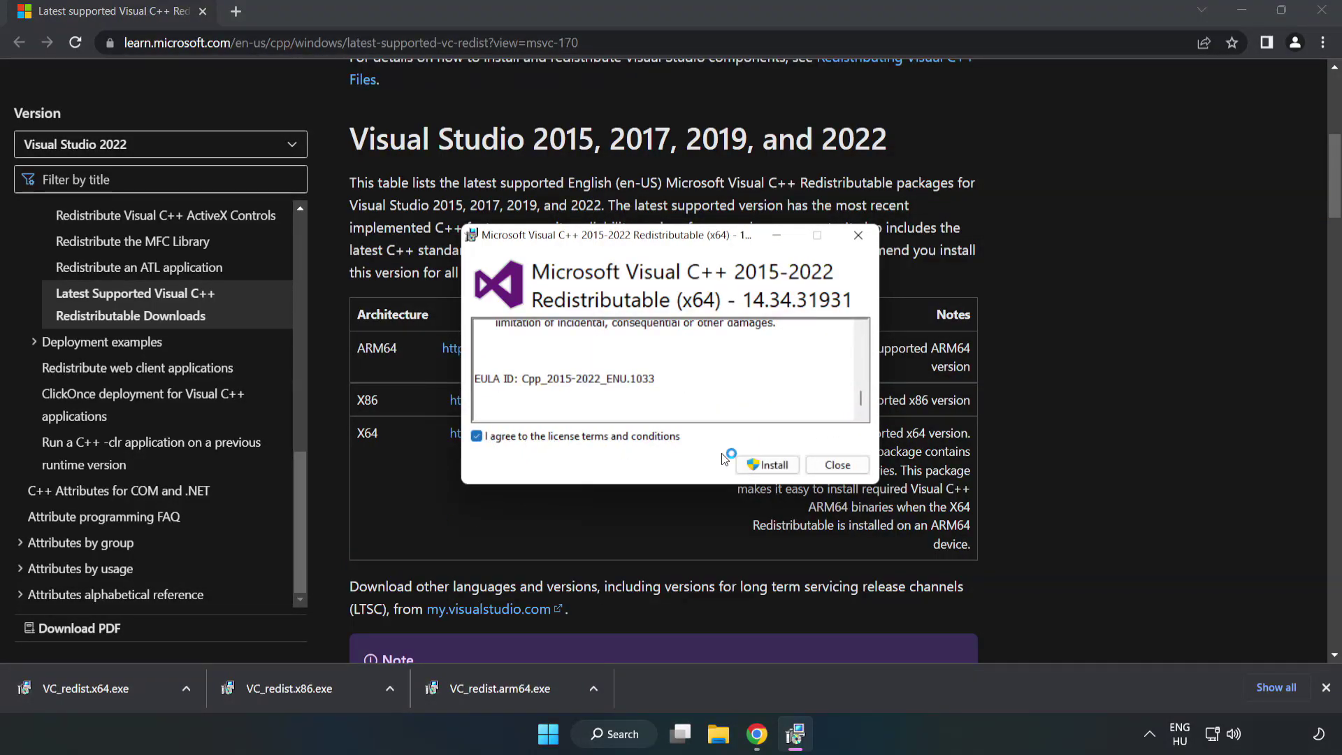
left_click(761, 459)
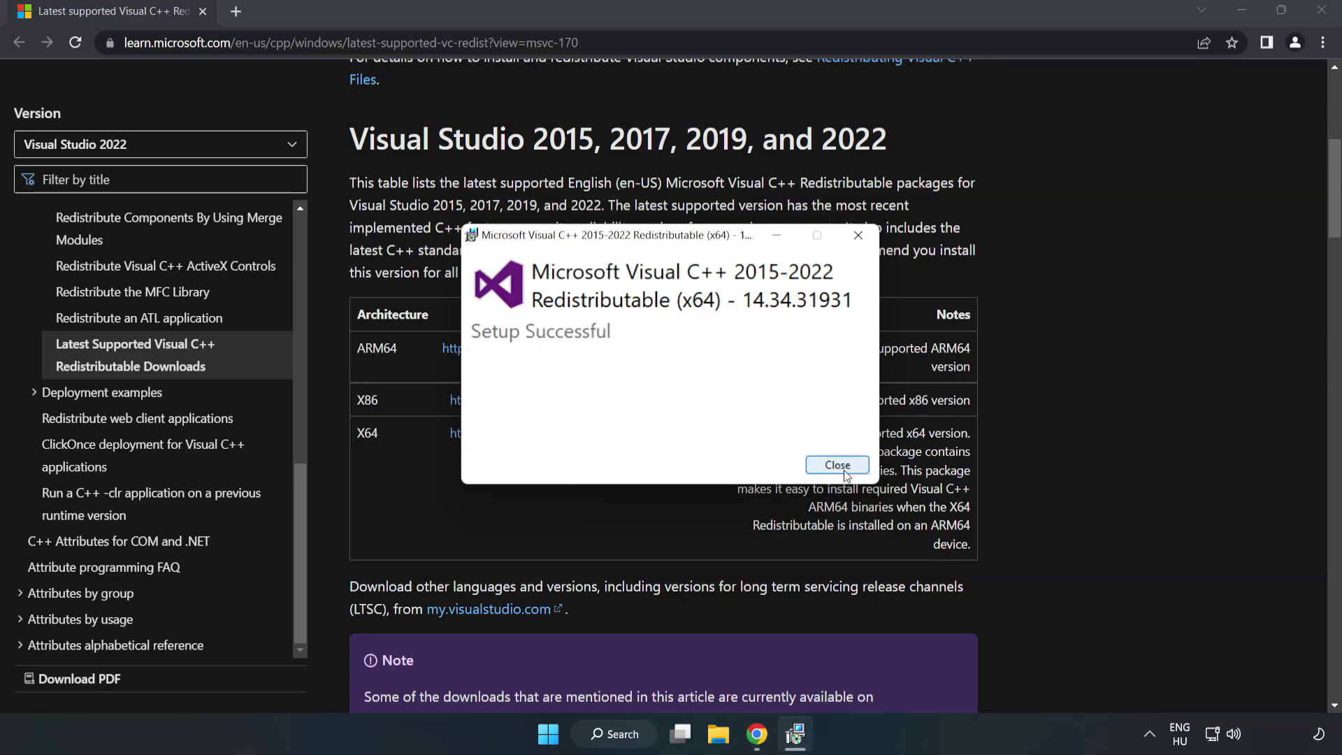
left_click(844, 473)
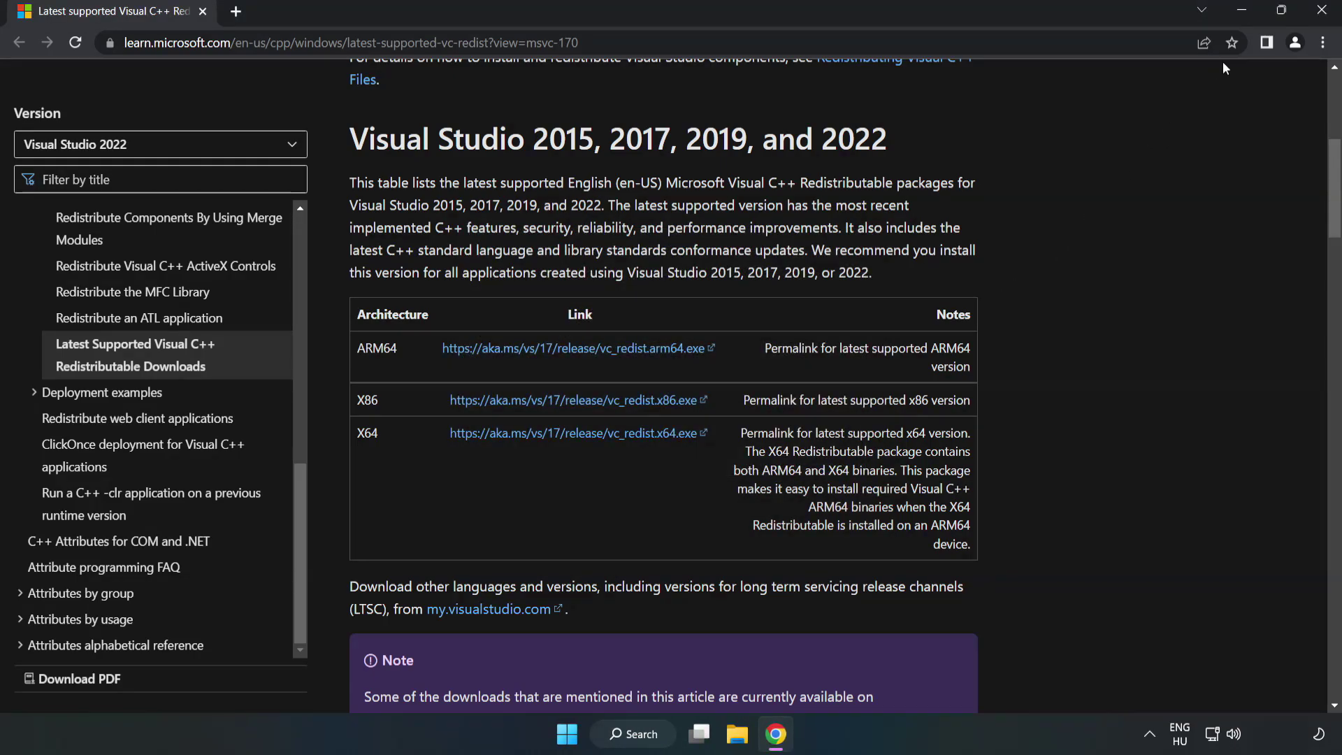
left_click(1322, 12)
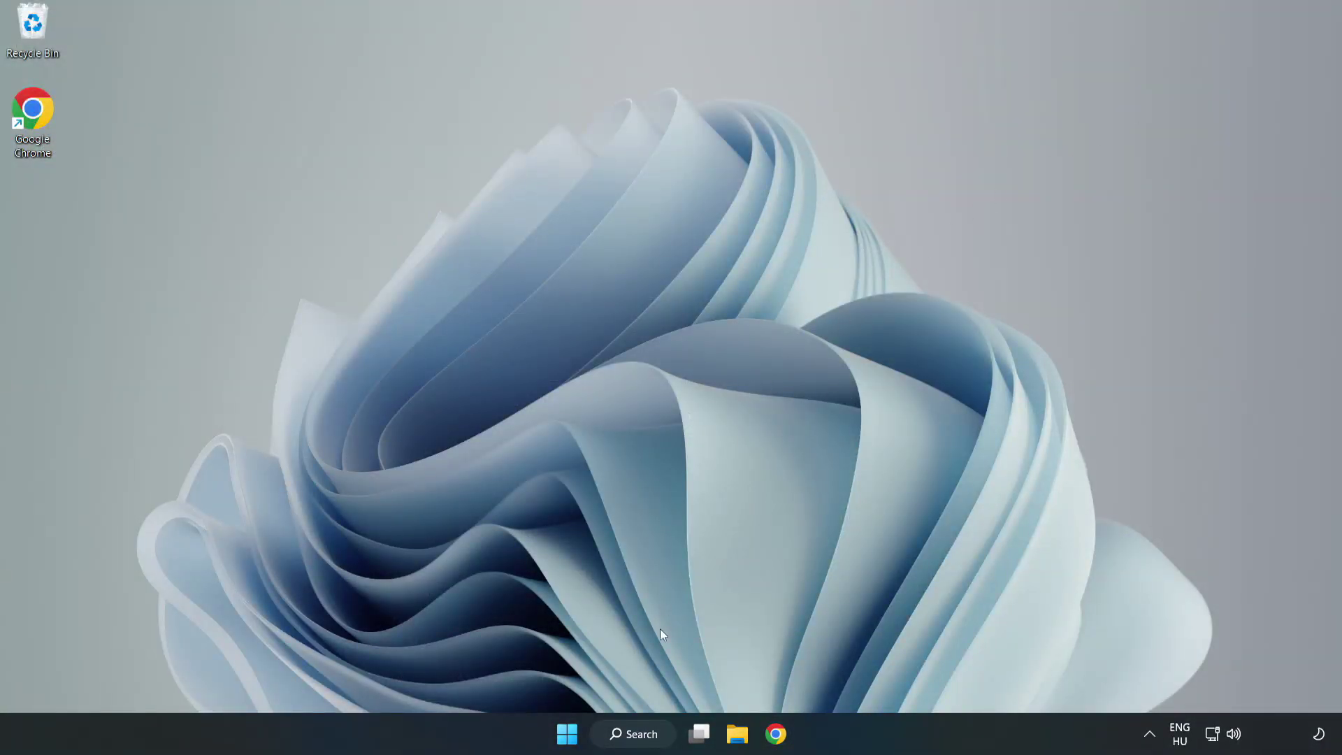
Search 'cmd' and run Command Prompt as administrator
left_click(649, 734)
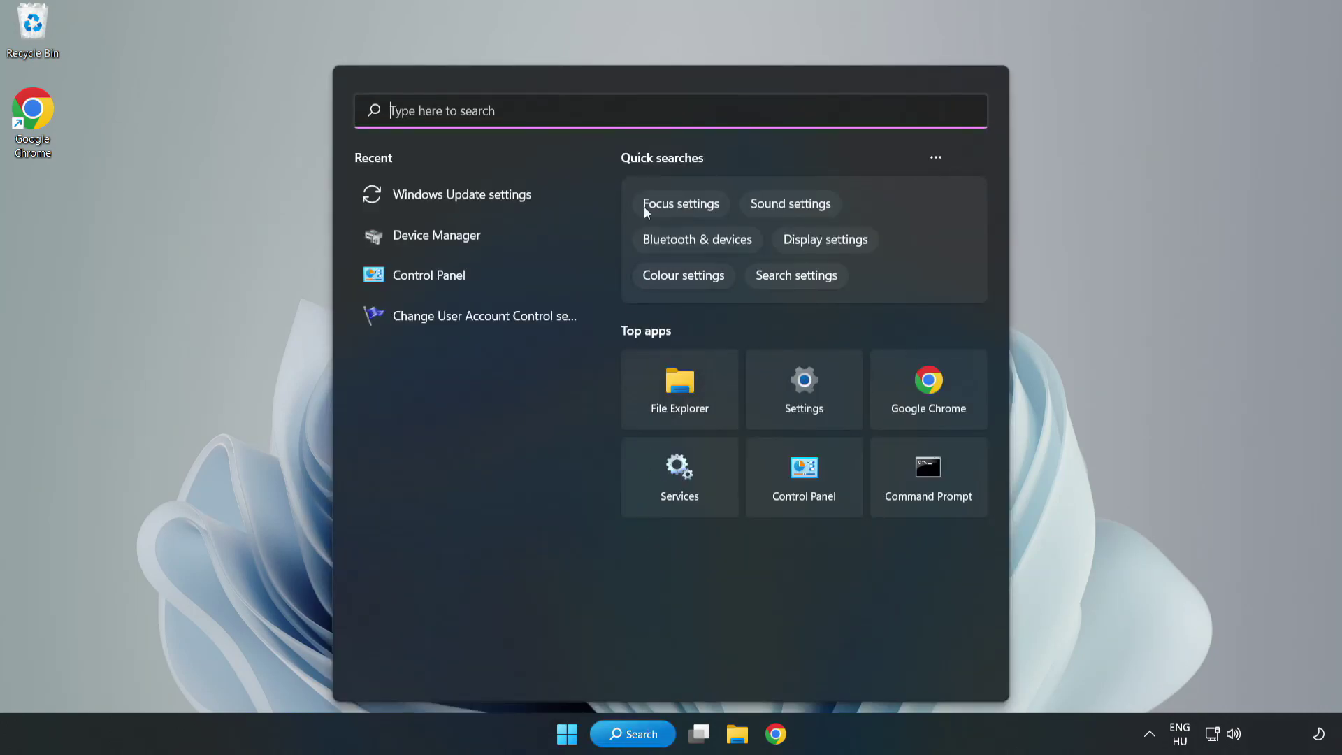
type("cmd")
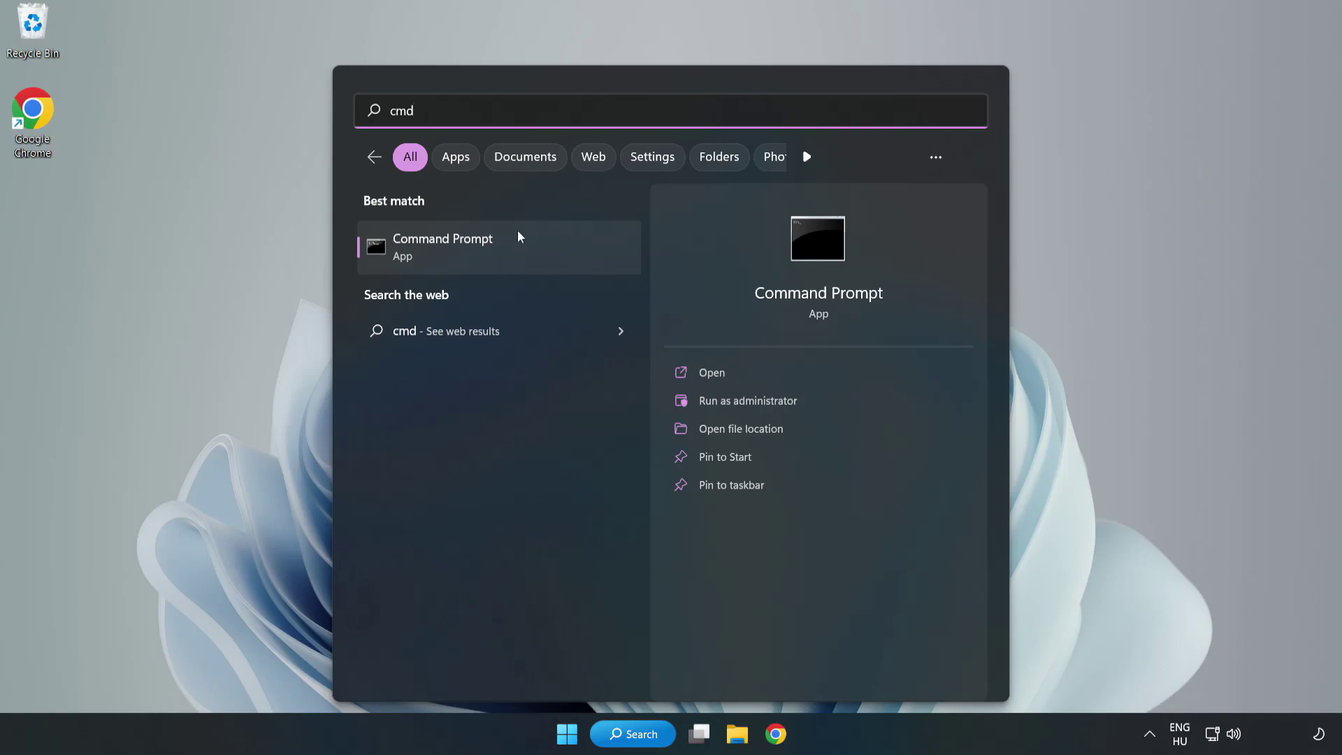
right_click(528, 253)
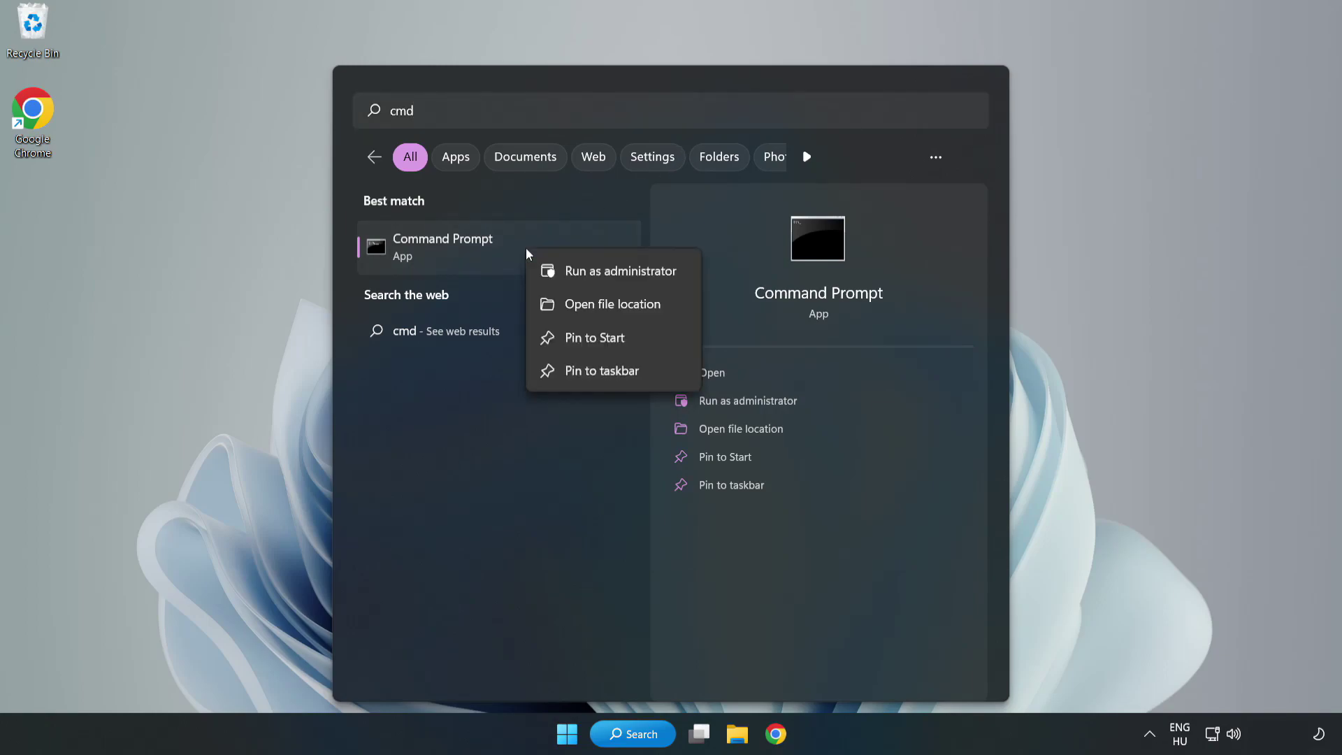
left_click(580, 273)
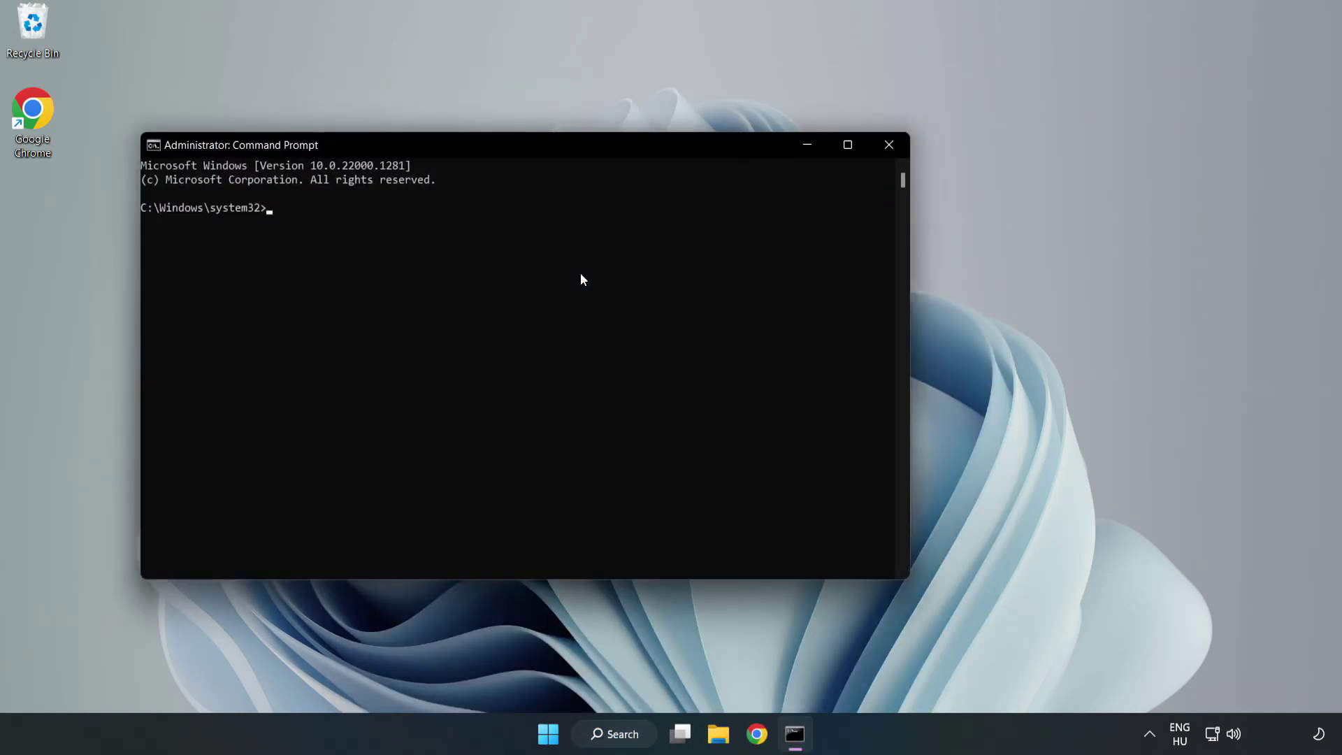
Run sfc /scannow in Command Prompt, confirm no integrity violations, and close the window
left_click_drag(536, 150, 682, 155)
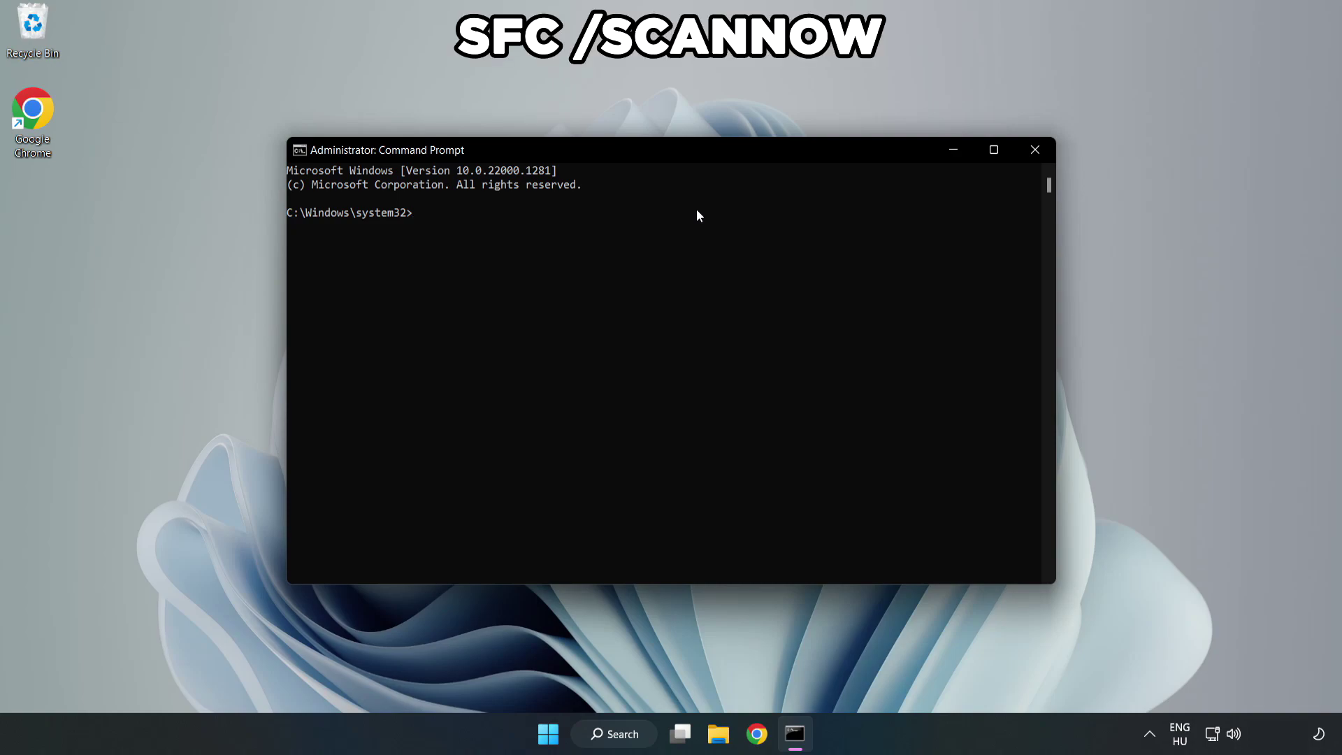
type("sfc /scannow")
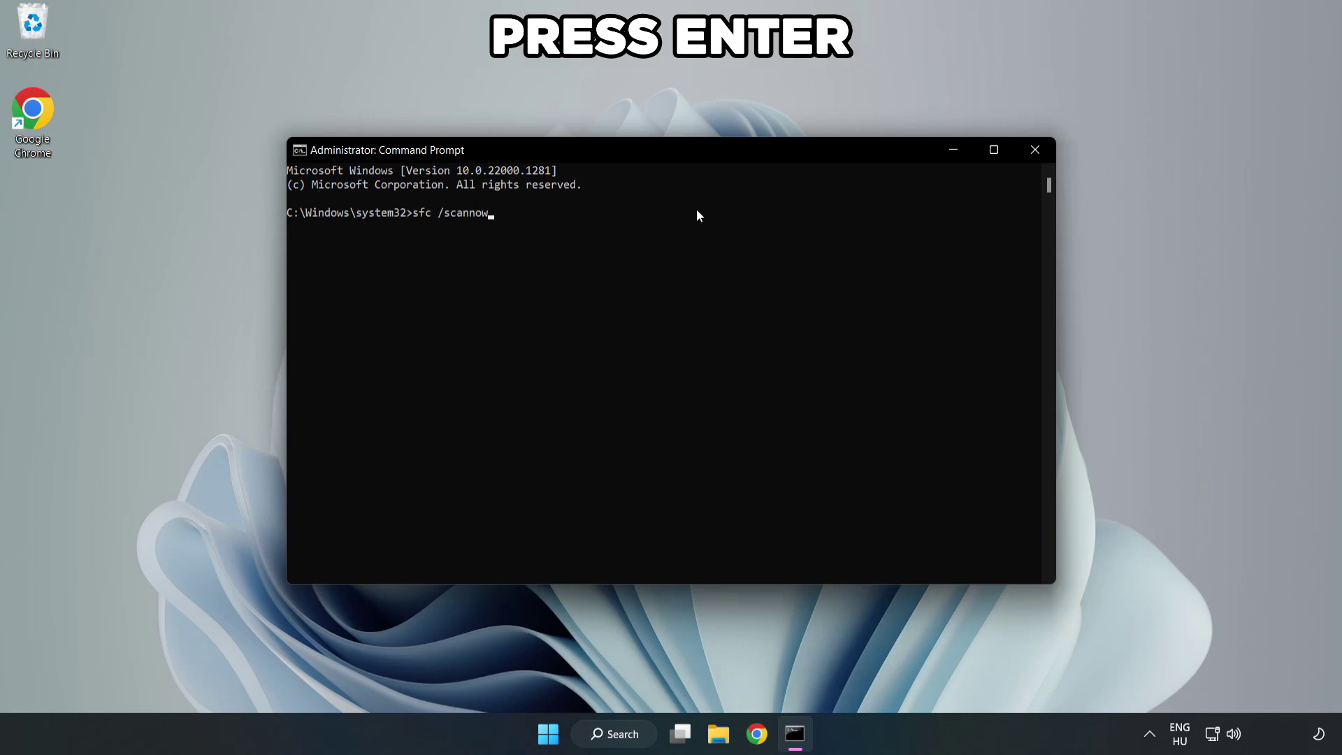
key("Return")
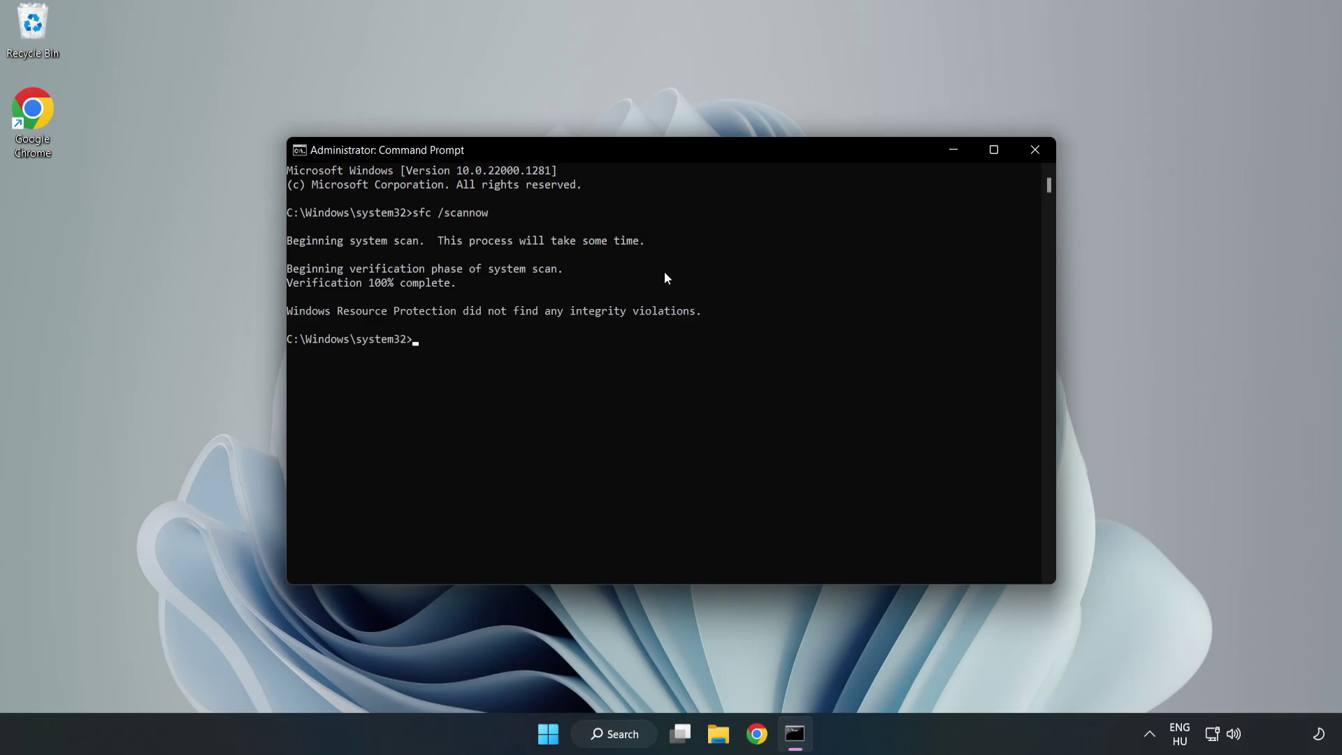
left_click(1035, 160)
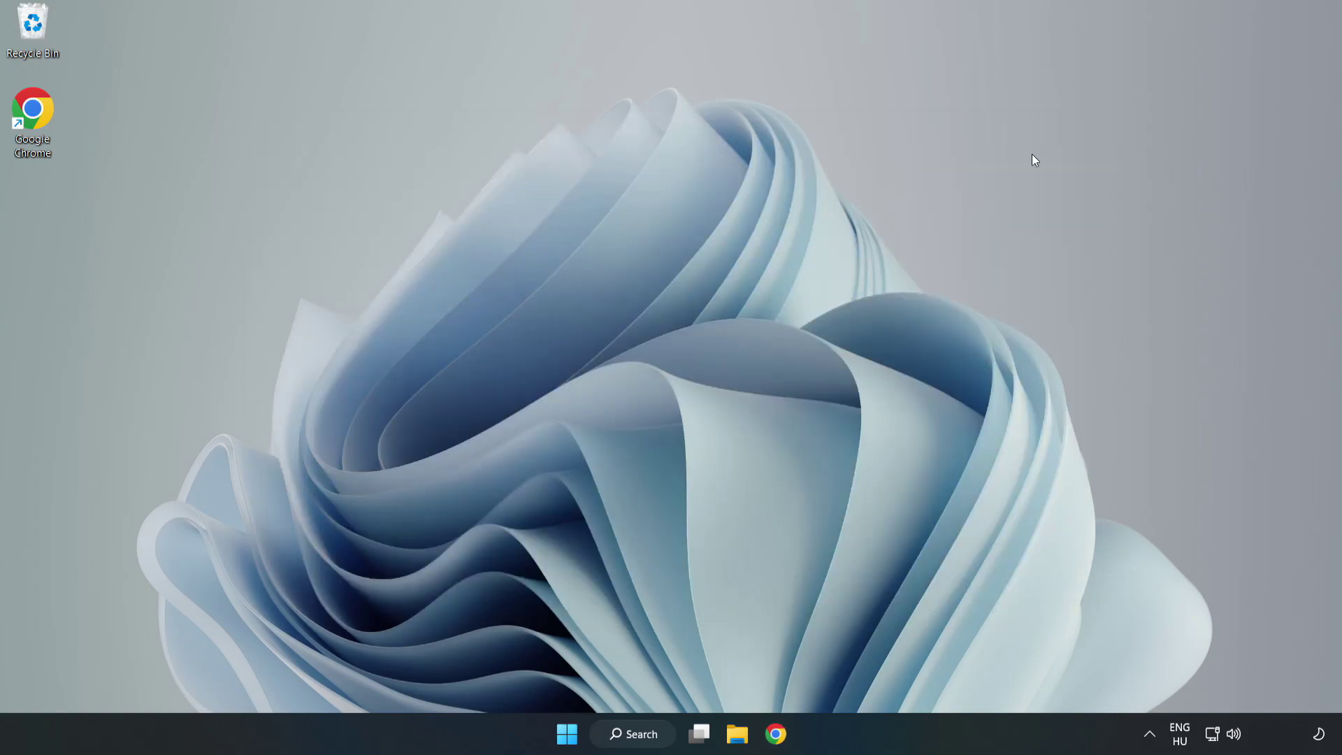